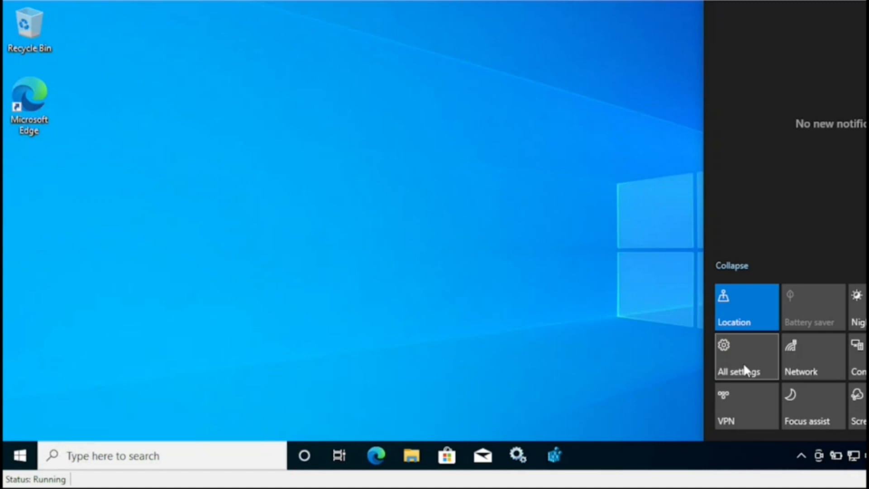
Open the Diagnostics & feedback page of the Windows privacy settings to examine the diagnostic data options.
click(743, 363)
click(284, 402)
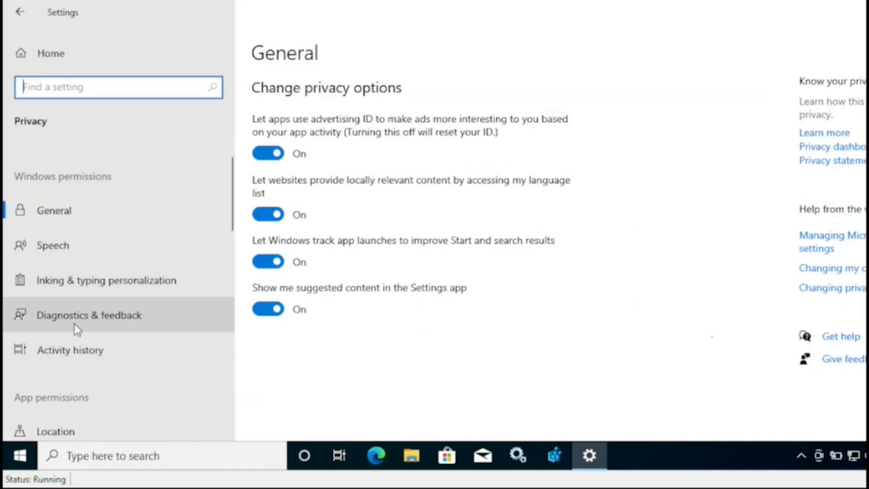
click(101, 319)
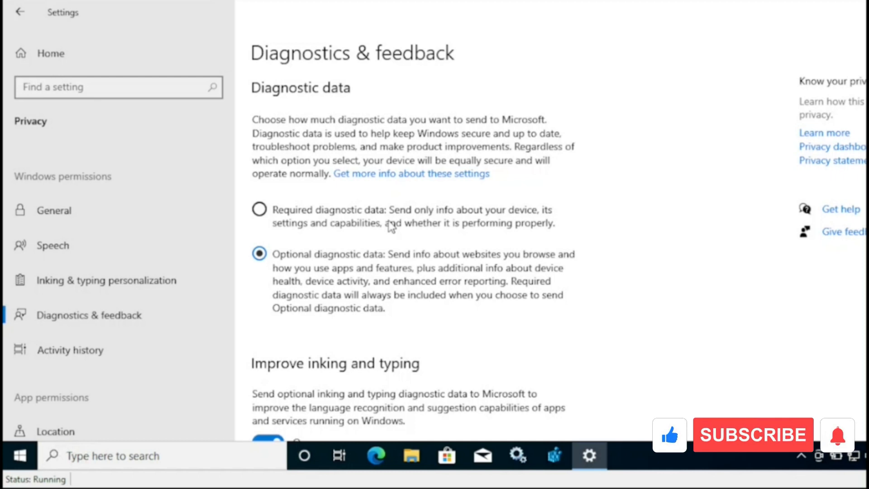
Switch to Microsoft Edge, open the Microsoft Endpoint Manager admin center, and go to the device configuration profiles.
click(376, 455)
click(177, 61)
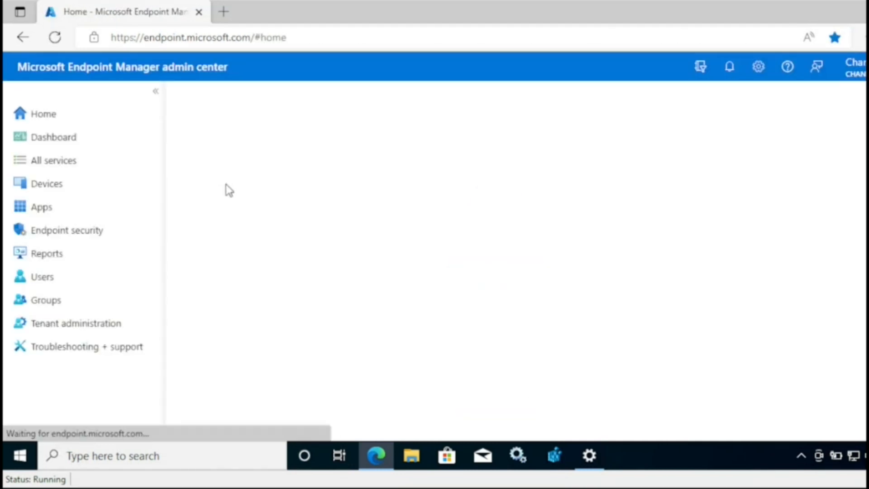
click(55, 192)
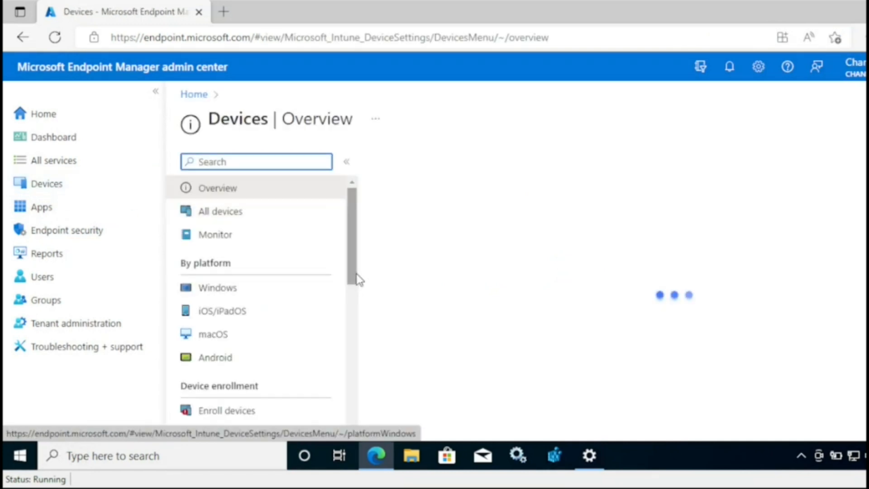
scroll(357, 289, down, 2)
scroll(357, 313, down, 3)
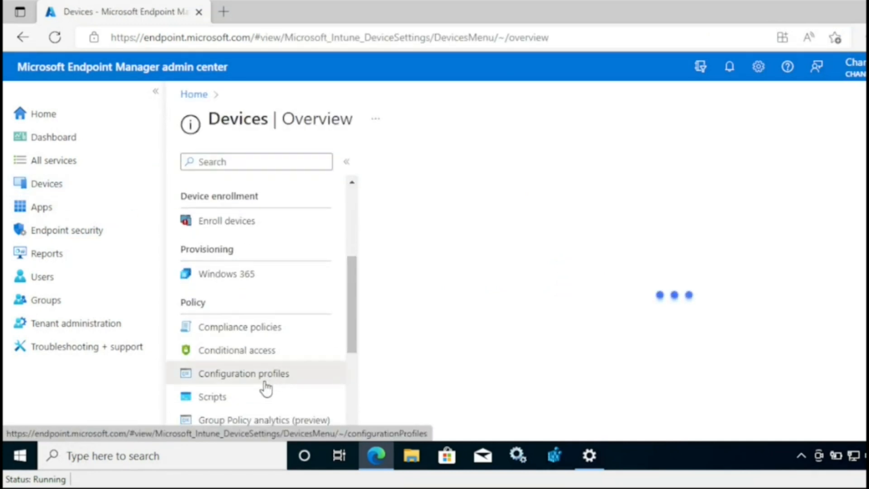
click(265, 382)
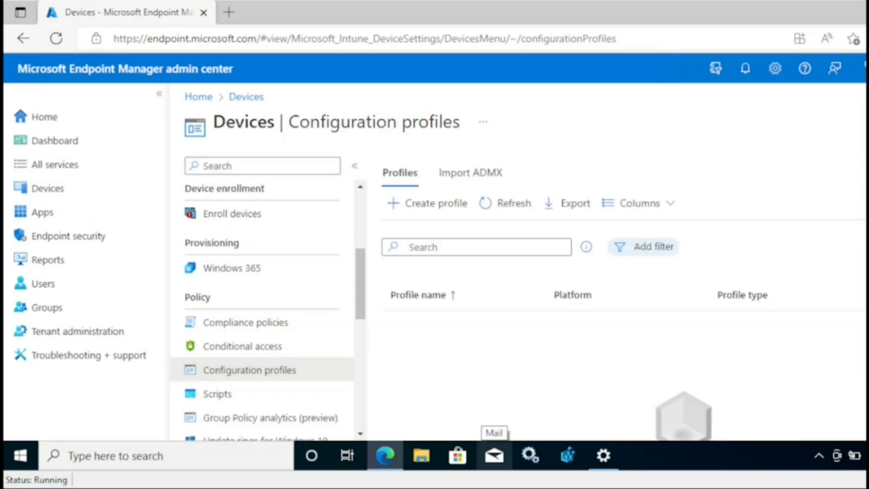
Start a Windows 10 and later profile from the Device restrictions template and name it "Dignostic Data".
click(437, 209)
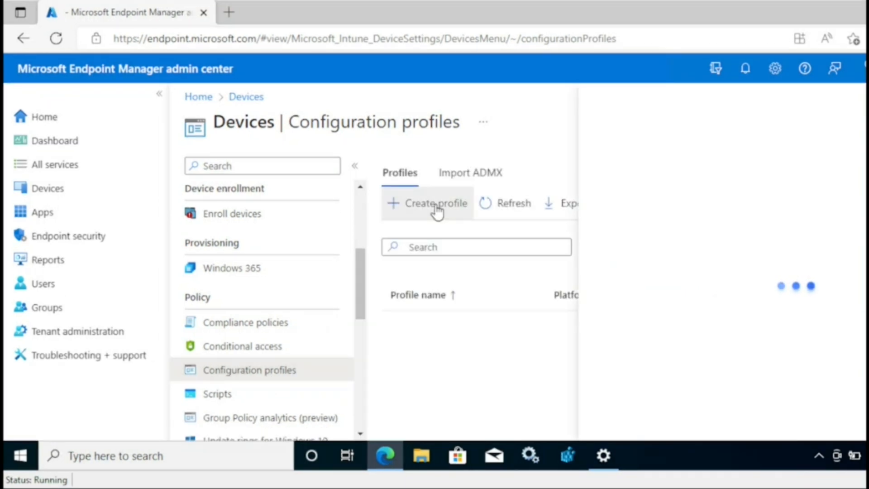
click(670, 174)
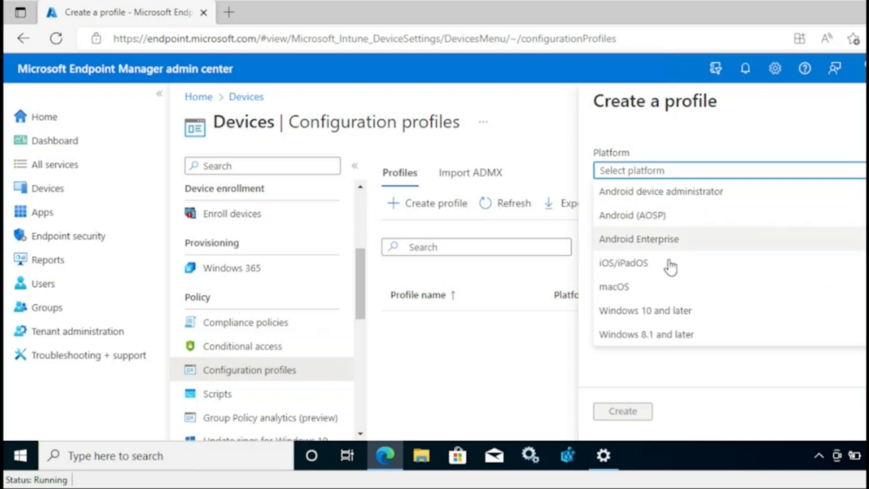
click(647, 313)
click(657, 216)
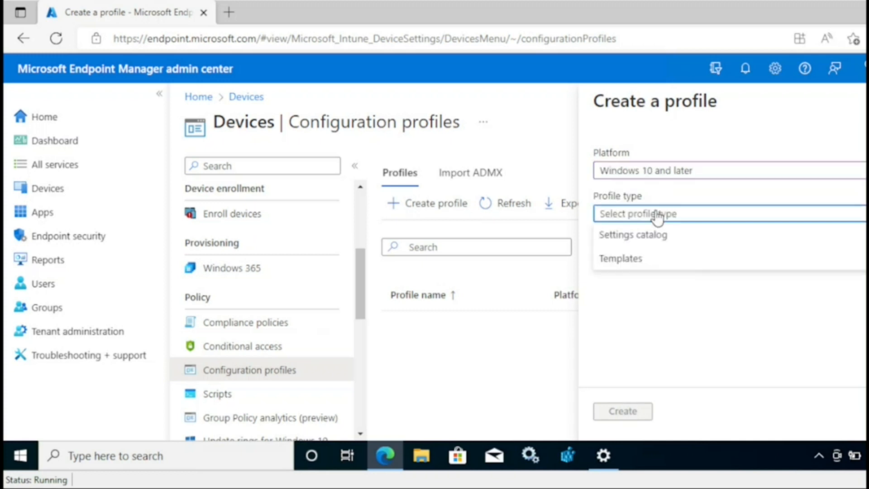
click(639, 259)
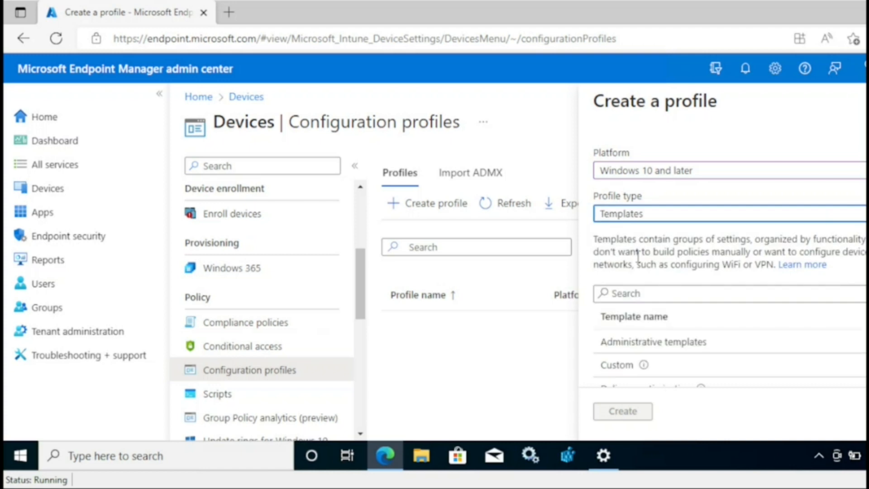
scroll(729, 256, down, 5)
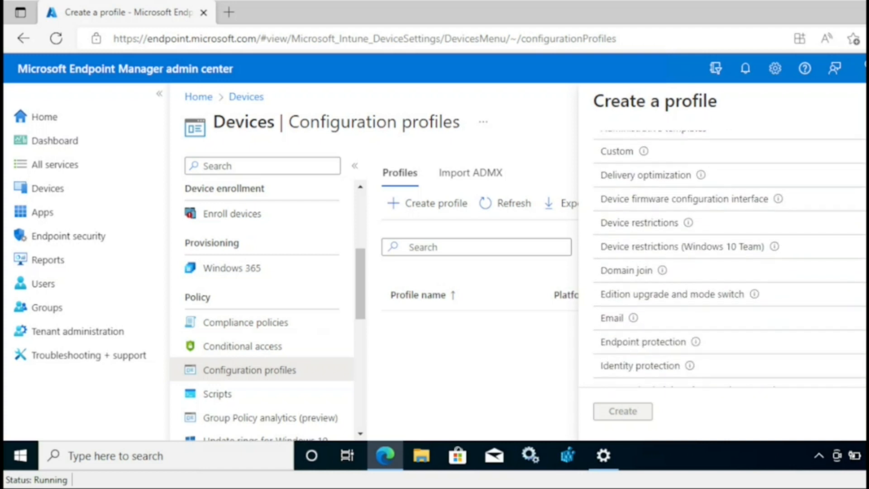
click(657, 228)
click(639, 412)
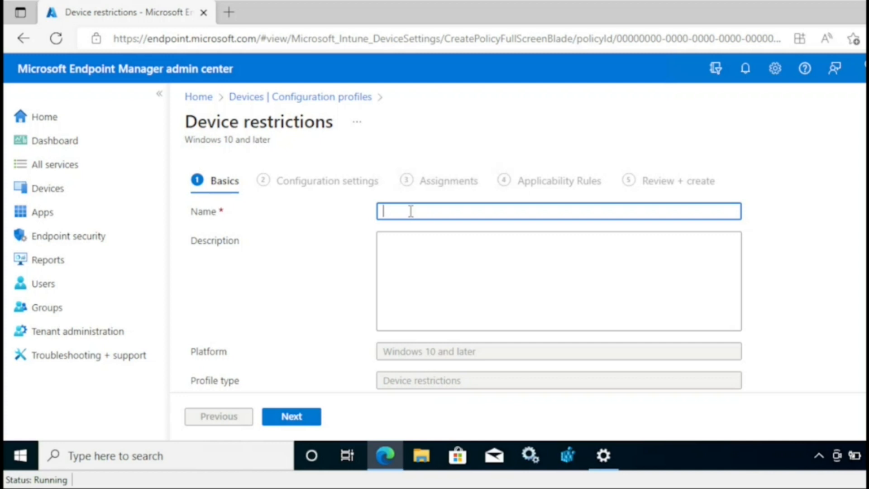
text(Dignostic Data)
click(295, 418)
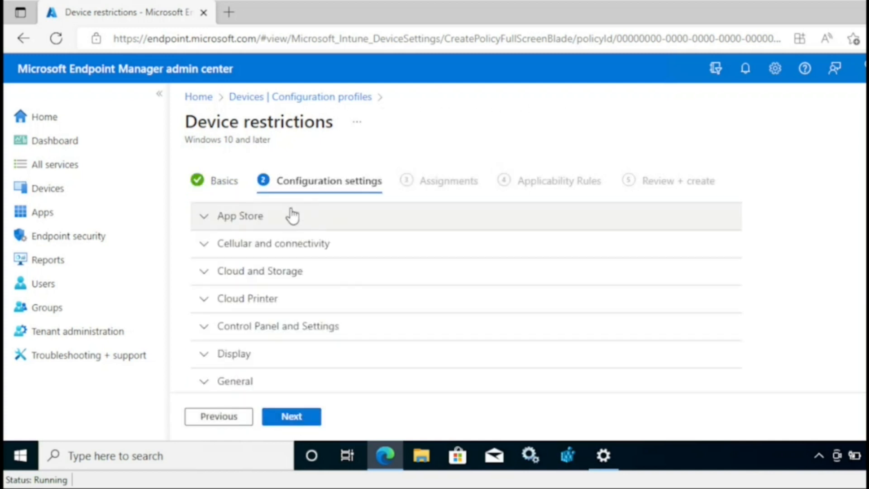
Set Share usage data to Required in the profile's Reporting and Telemetry settings and proceed to the assignments.
scroll(466, 272, down, 5)
scroll(249, 289, down, 4)
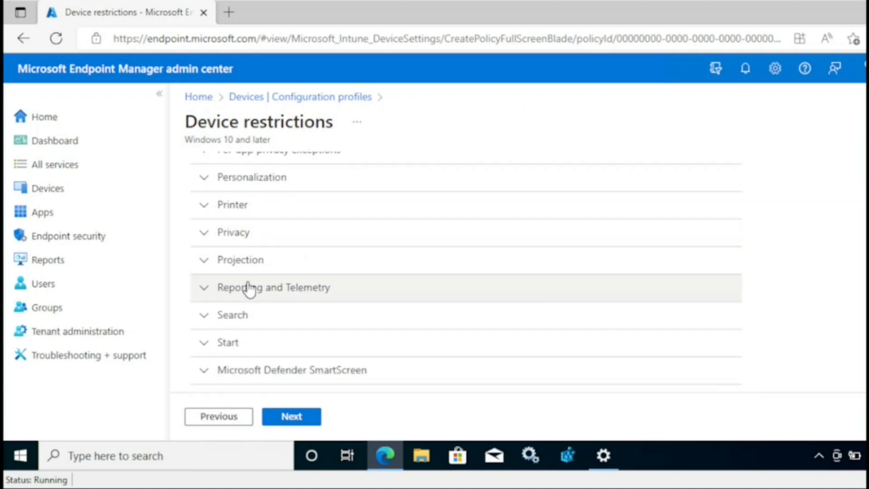
click(206, 291)
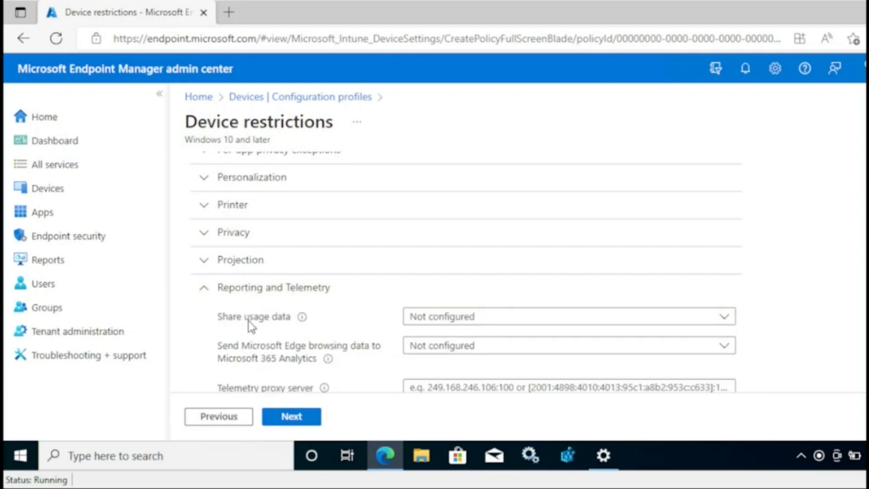
click(452, 317)
click(429, 254)
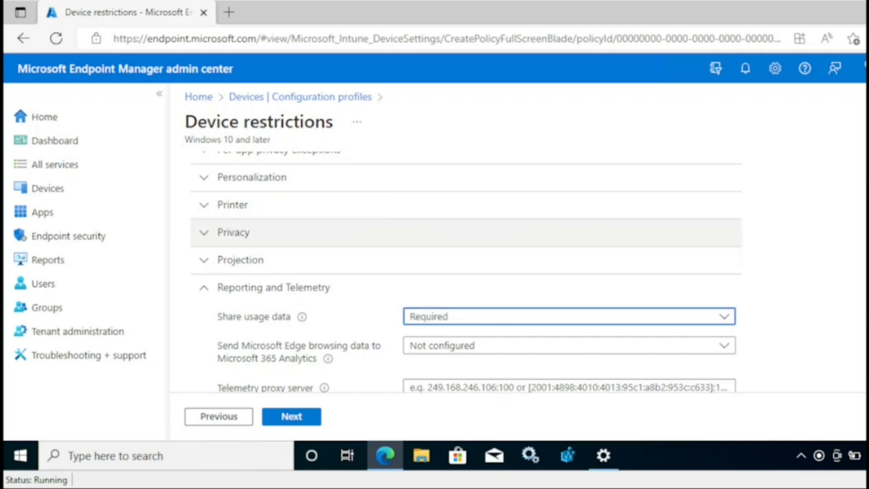
scroll(430, 253, down, 2)
scroll(466, 271, down, 2)
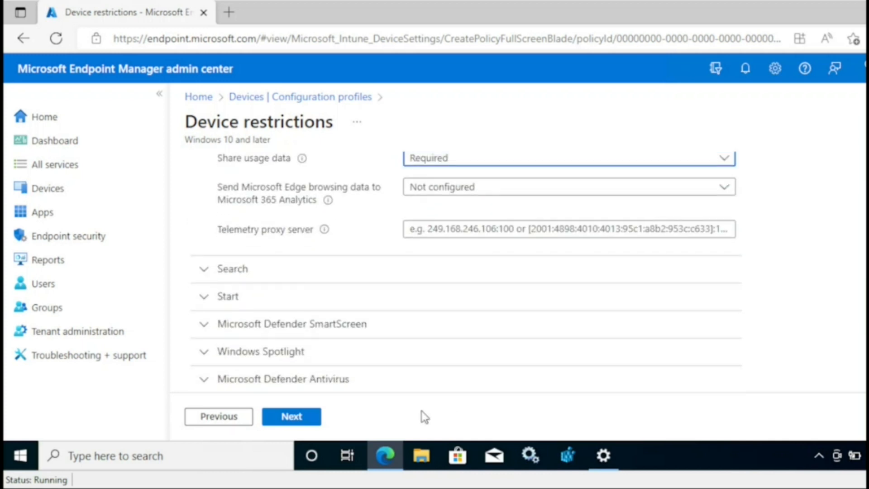
click(311, 420)
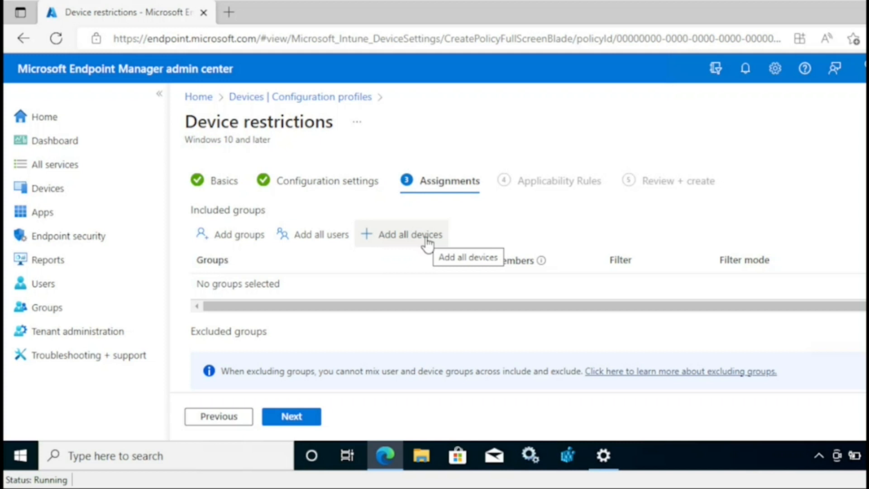
Assign the profile to all devices, create it without applicability rules, and refresh the profile list.
click(426, 240)
click(298, 419)
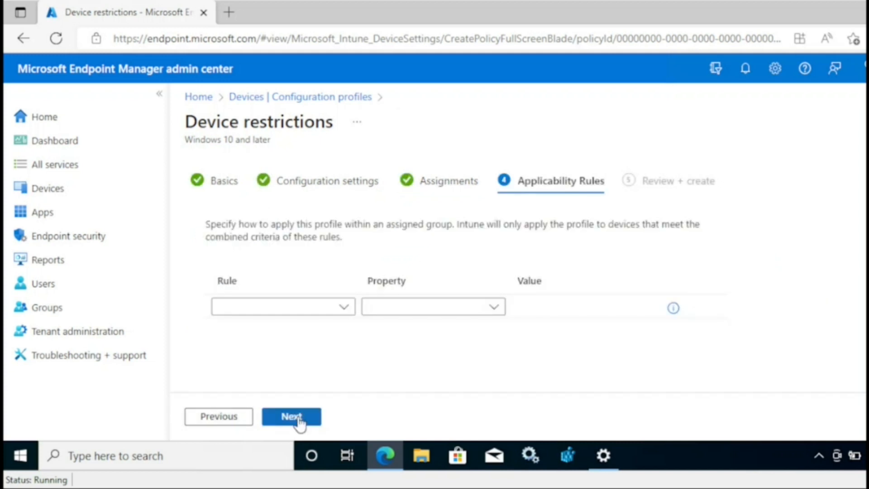
click(299, 418)
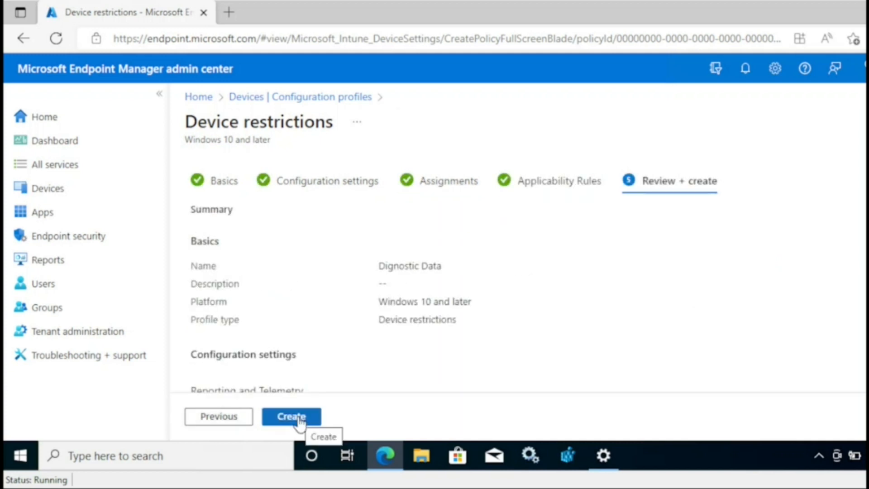
scroll(299, 418, down, 5)
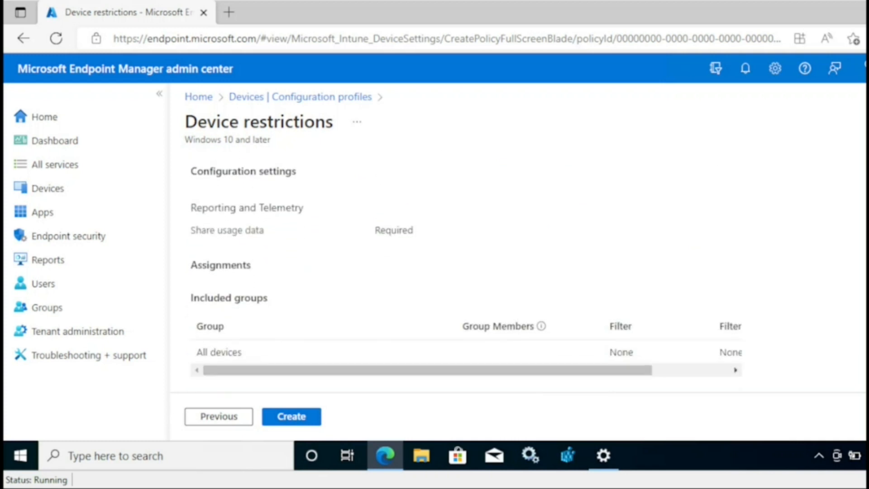
click(299, 419)
click(508, 208)
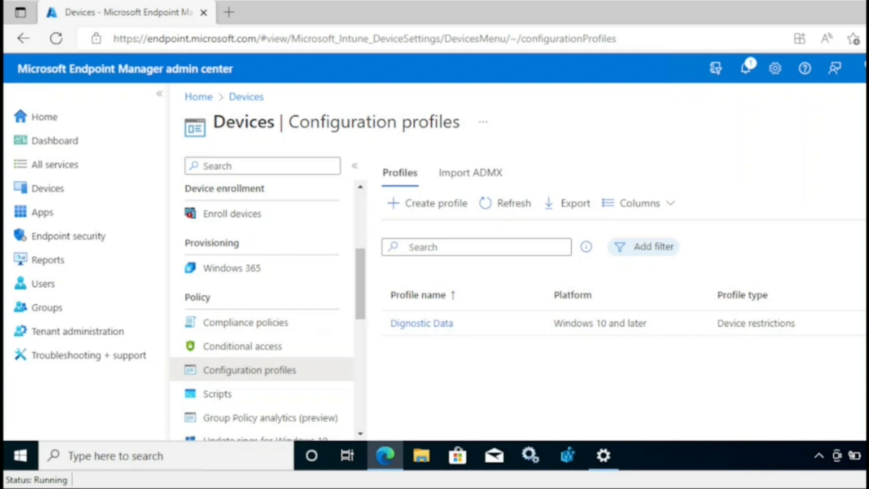
Return to the desktop and open the Access work or school page in the Windows account settings.
key(super+d)
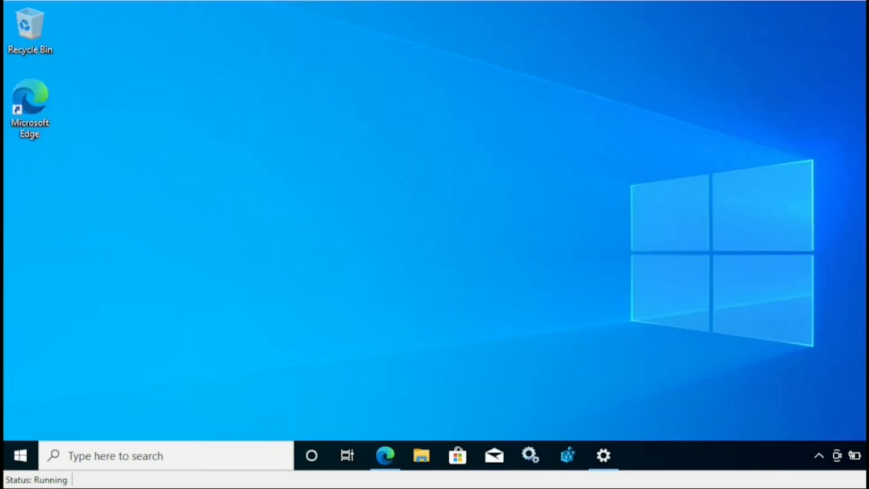
click(20, 457)
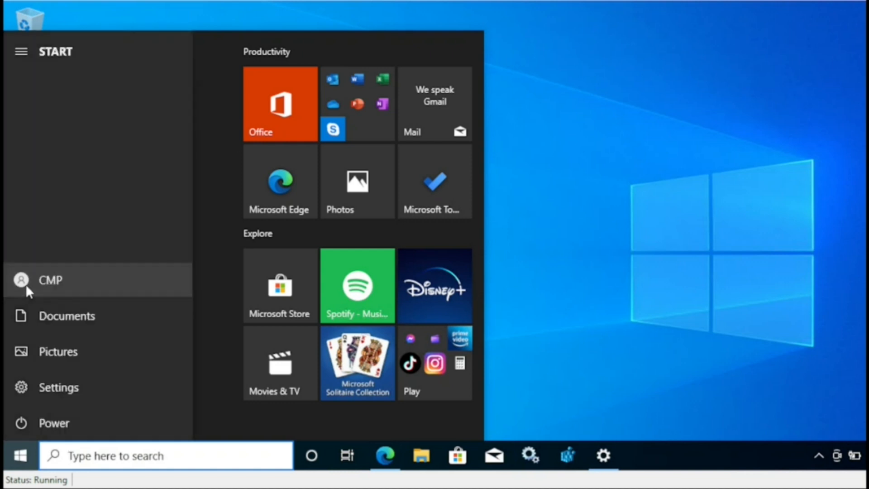
click(40, 280)
click(62, 198)
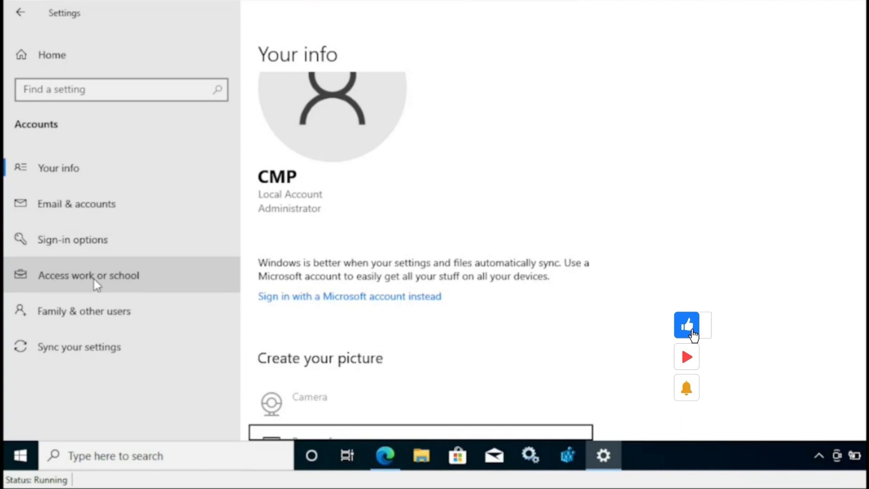
click(94, 279)
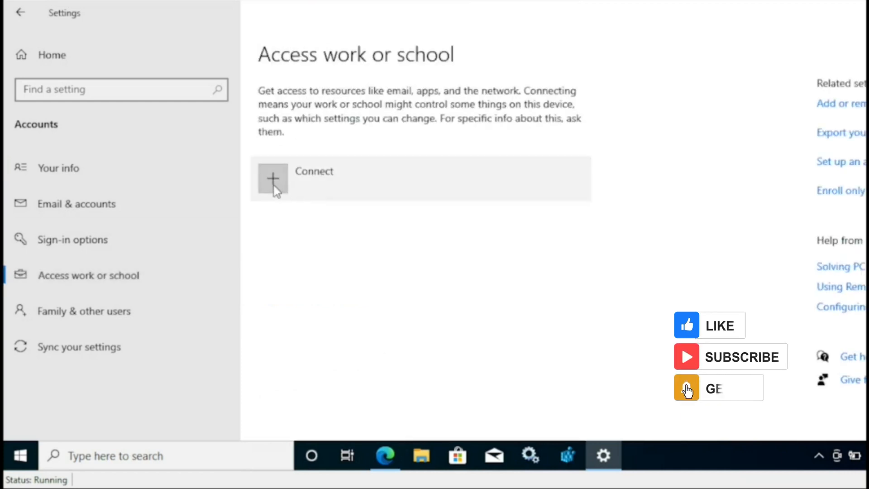
Join this device to Azure AD by signing in with the work account's email and password, and finish the setup.
click(273, 179)
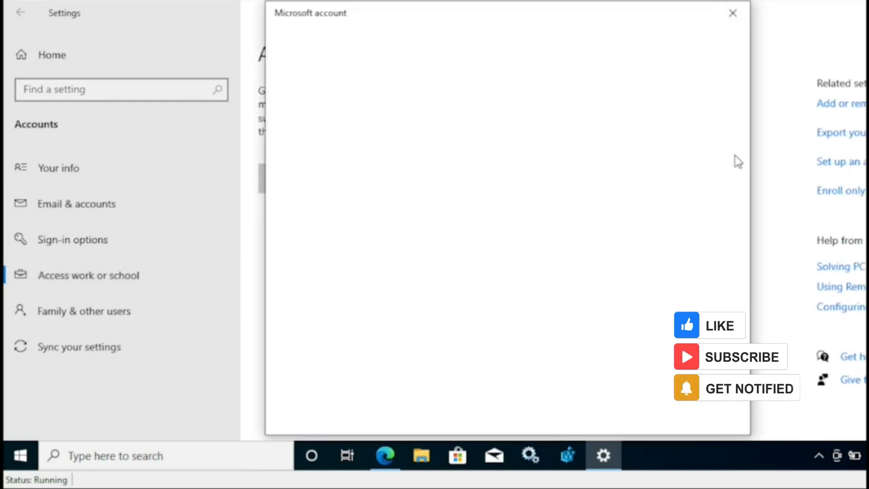
click(367, 340)
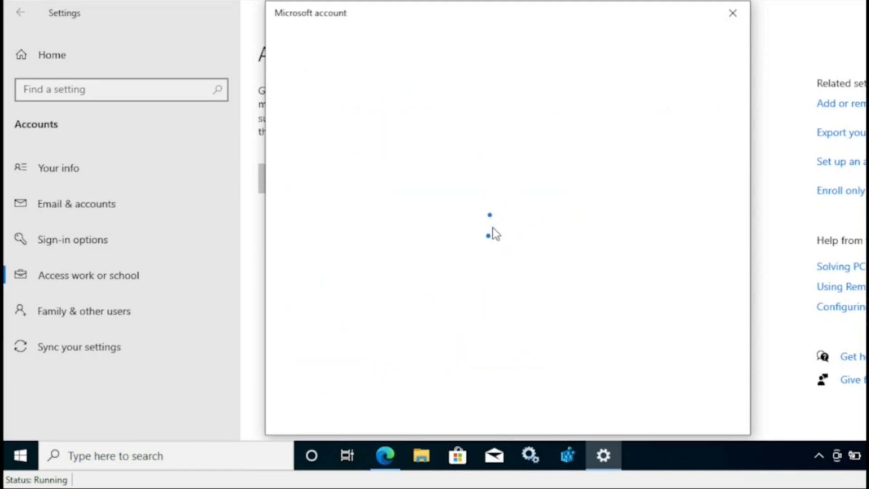
click(612, 282)
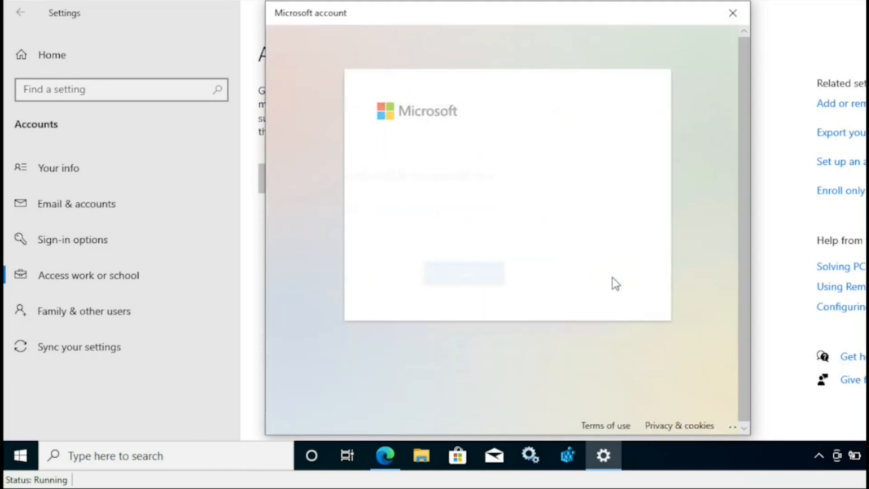
text(•)
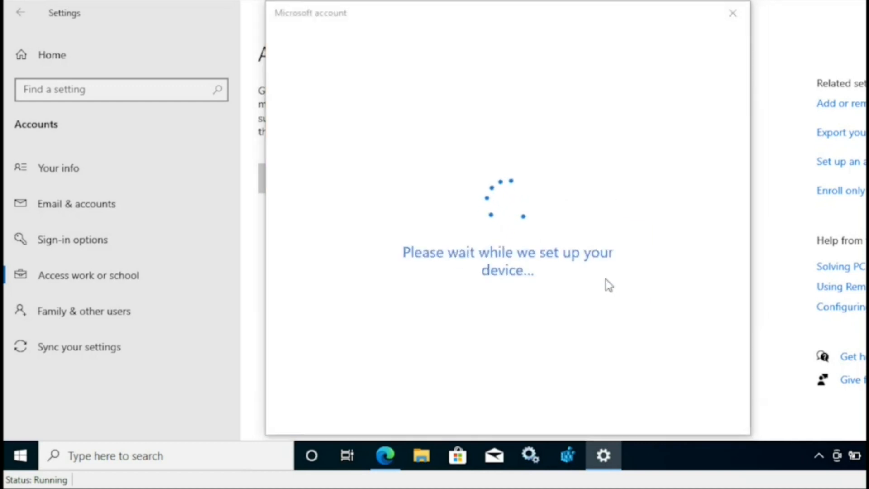
click(729, 292)
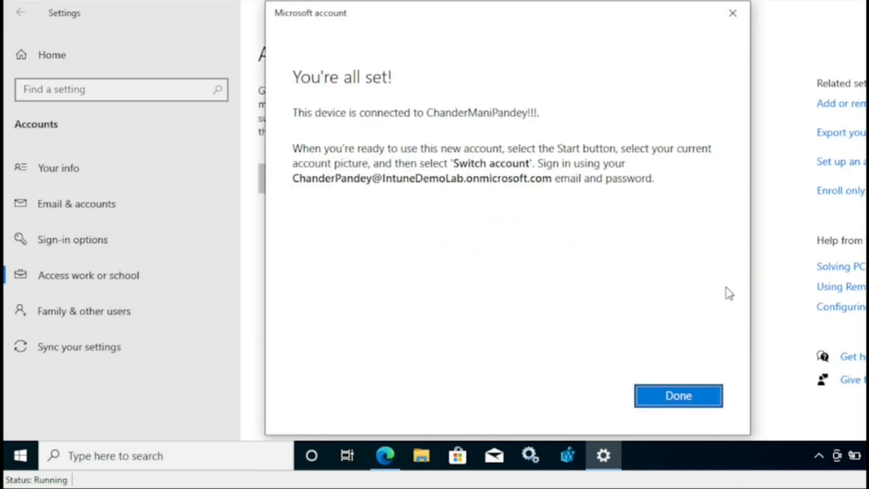
click(674, 398)
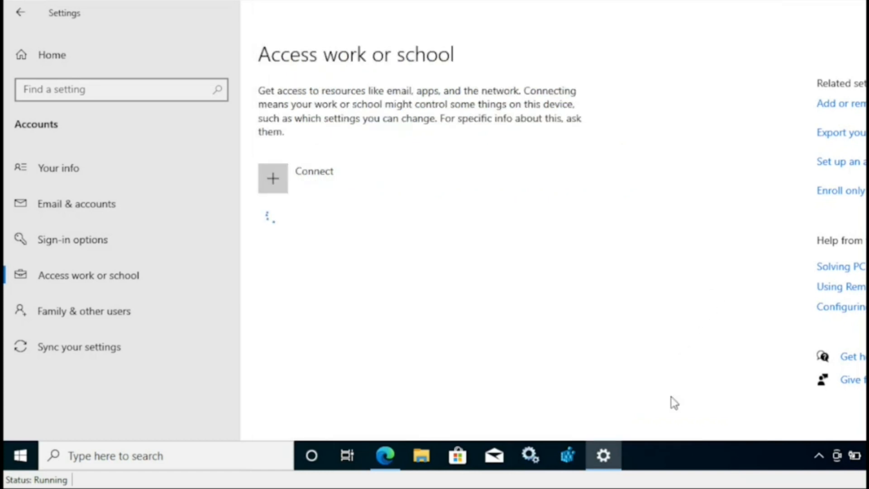
Examine the management info of the connected Azure AD account, including its managed policies and applications, and minimise Settings.
click(465, 233)
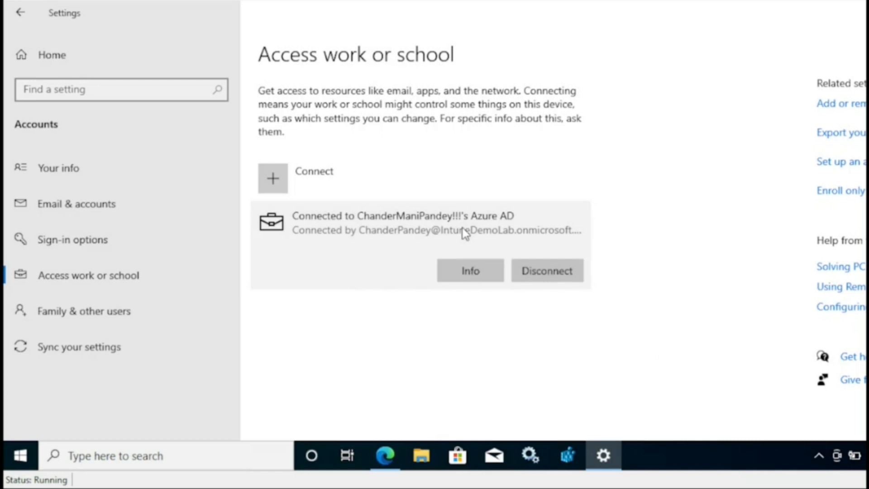
click(464, 276)
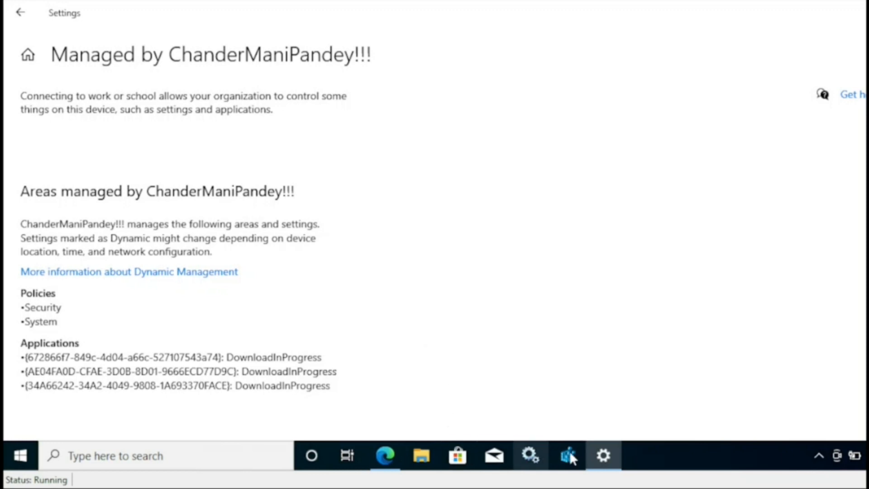
click(603, 455)
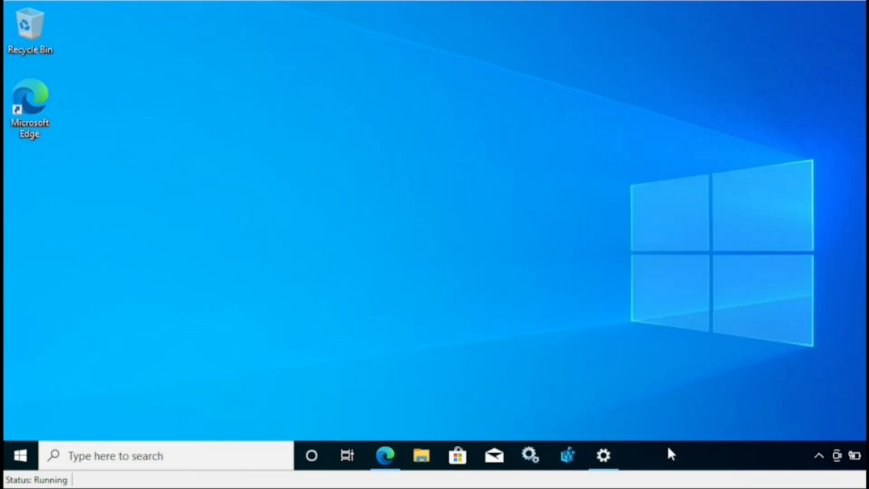
Return to the Settings home page and examine the Diagnostics & feedback page in the Privacy settings.
click(855, 455)
click(768, 360)
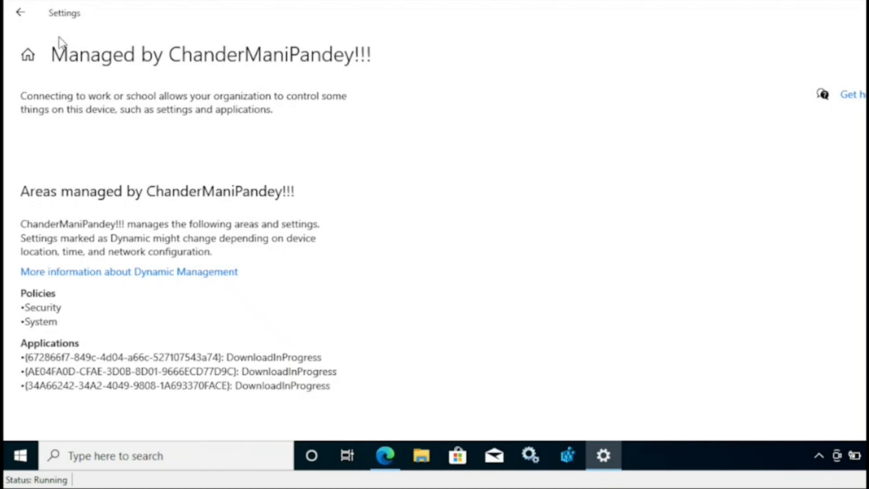
click(21, 12)
click(54, 57)
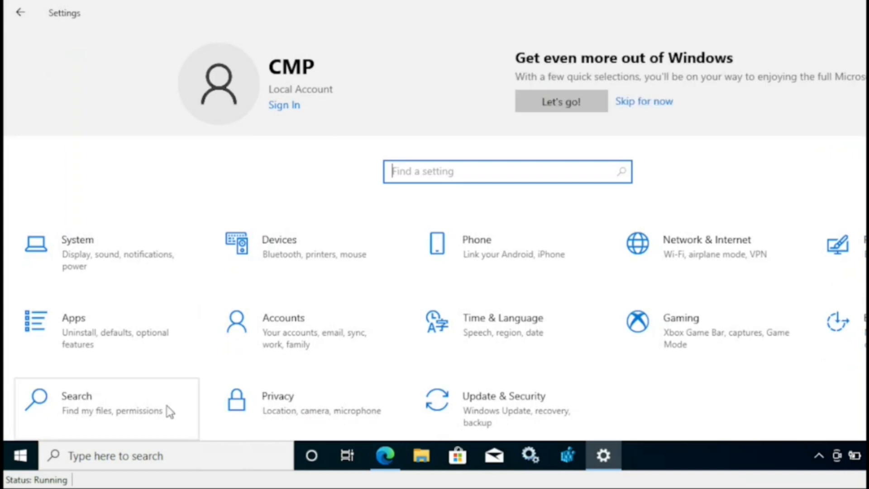
click(290, 409)
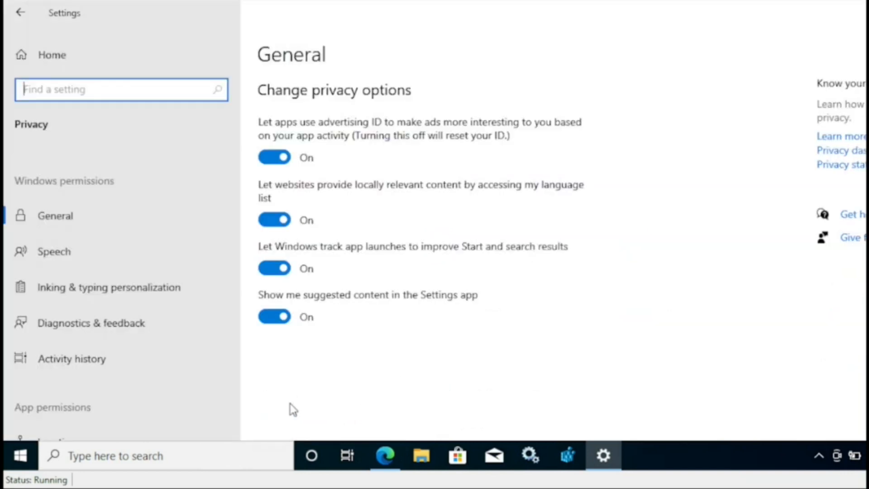
click(91, 323)
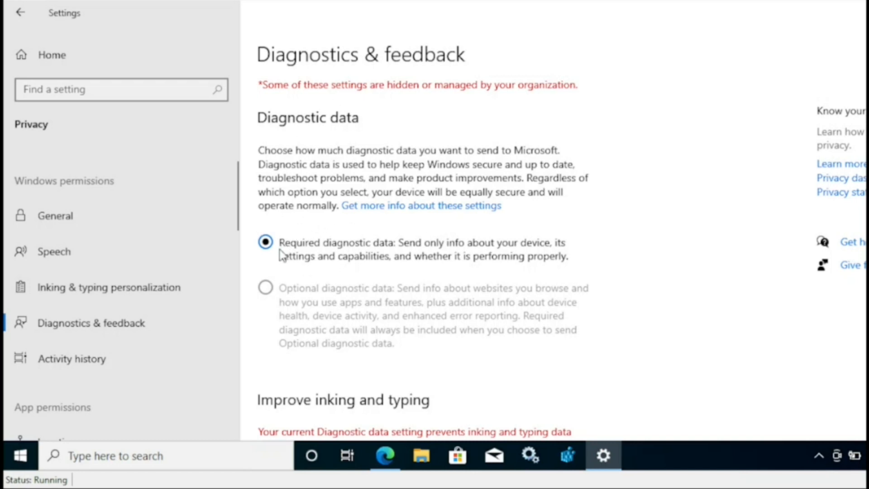
Open Registry Editor, allow it to make changes, and go to the HKEY_LOCAL_MACHINE\SOFTWARE\Policies key.
click(568, 456)
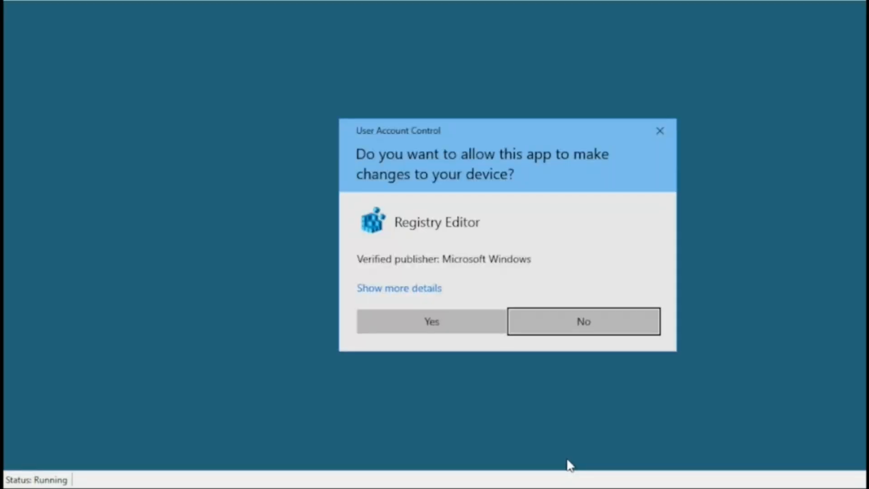
click(463, 329)
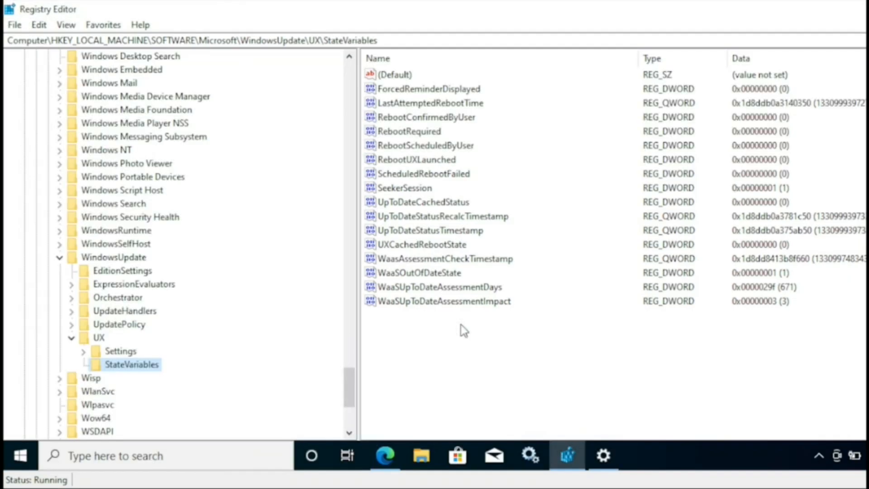
drag(350, 398, 350, 81)
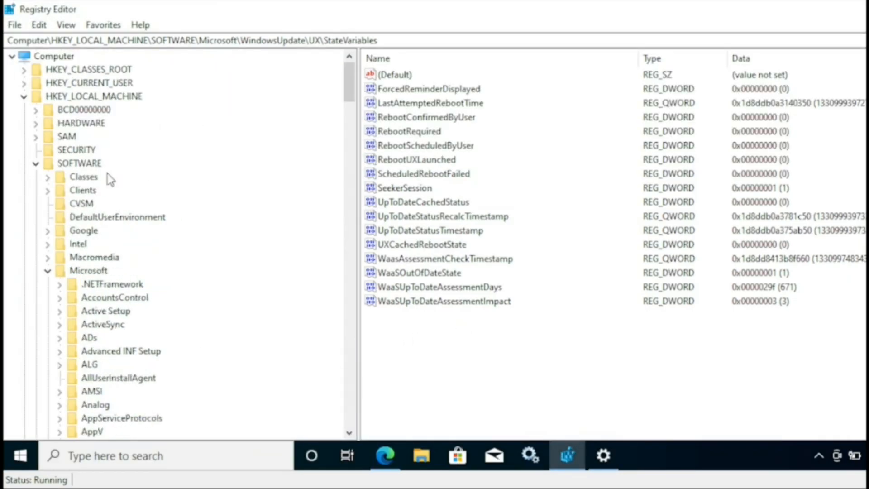
click(36, 165)
click(205, 40)
text(\M)
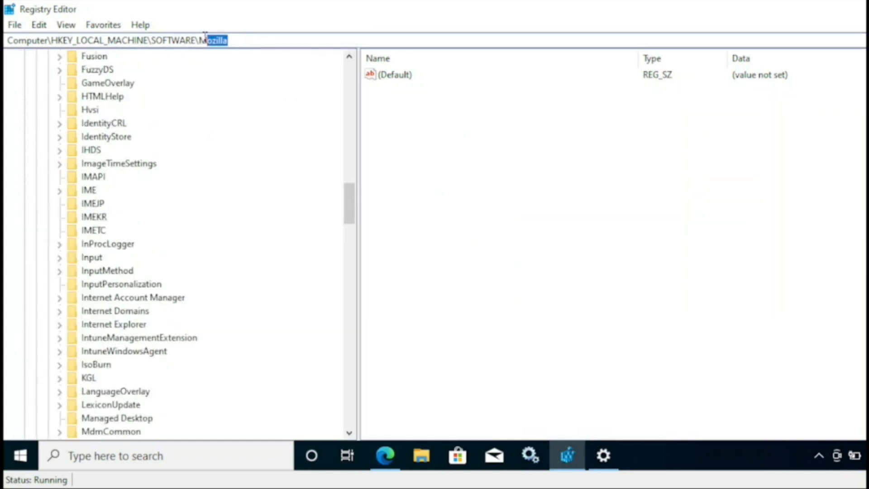
key(BackSpace)
key(BackSpace)
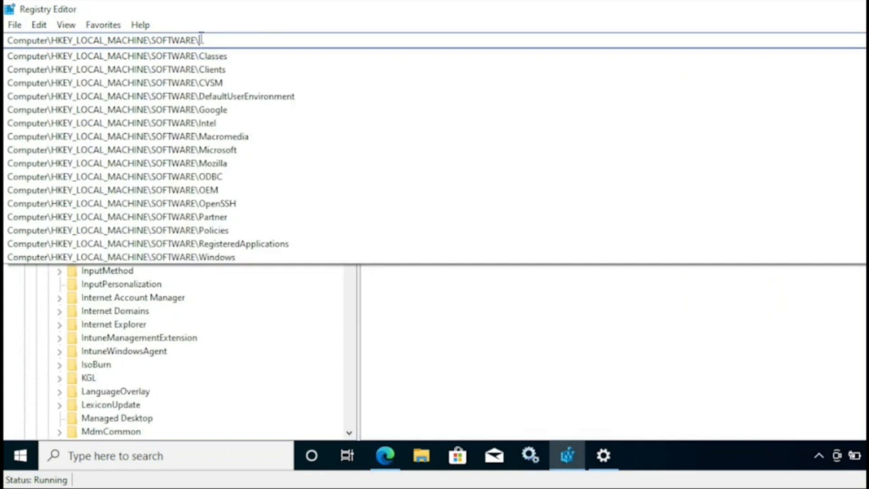
text(P)
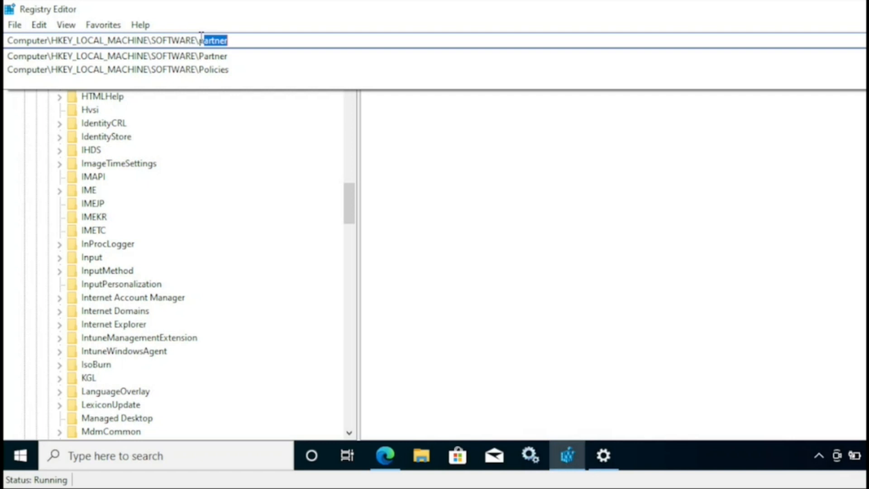
click(227, 69)
Go to the Microsoft\Windows key under Policies and examine the values of its DataCollection subkey.
click(235, 41)
text(\m)
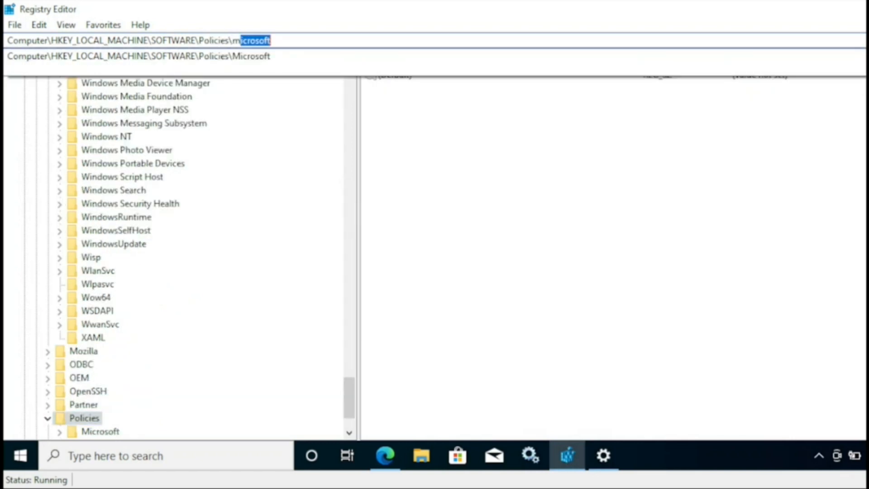
text(icrosoft\w)
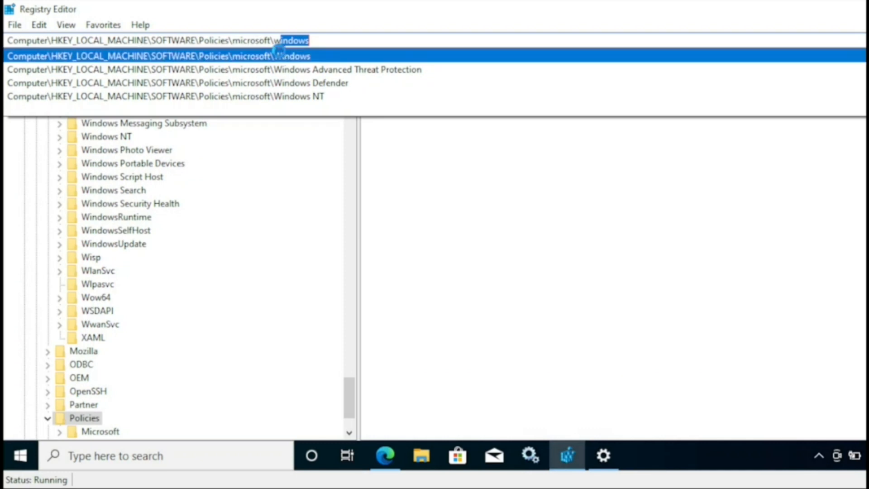
click(281, 56)
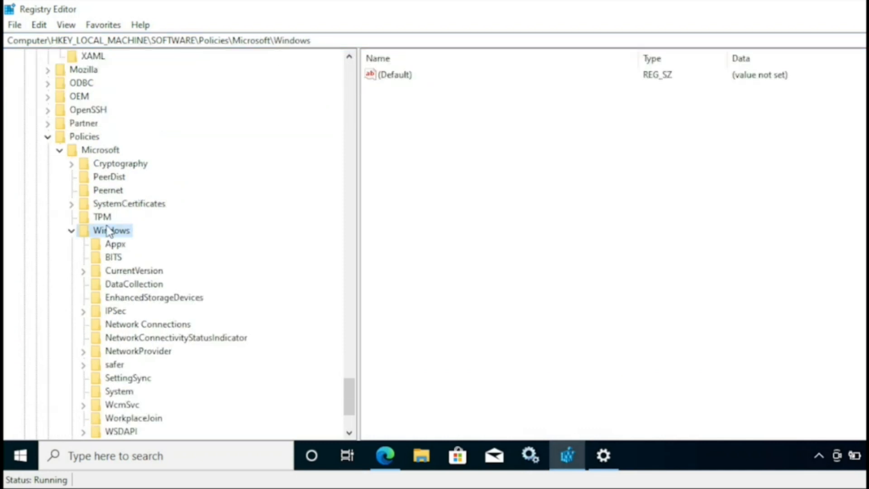
scroll(321, 393, down, 3)
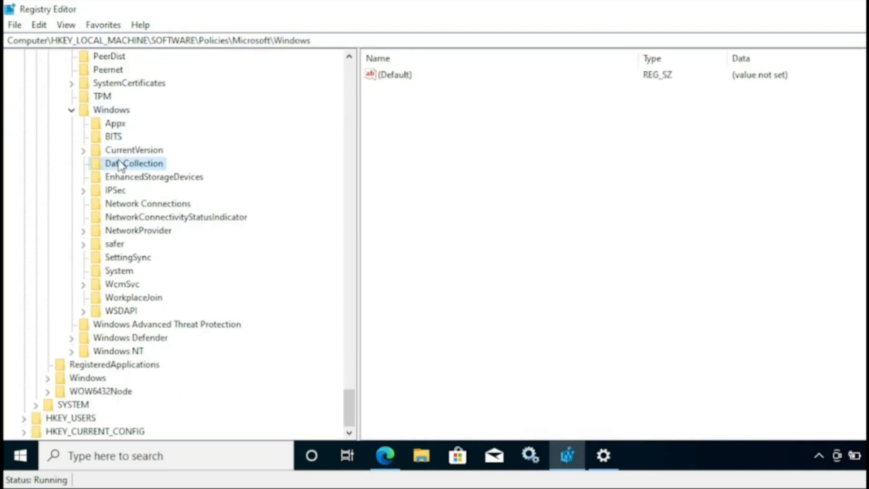
click(116, 163)
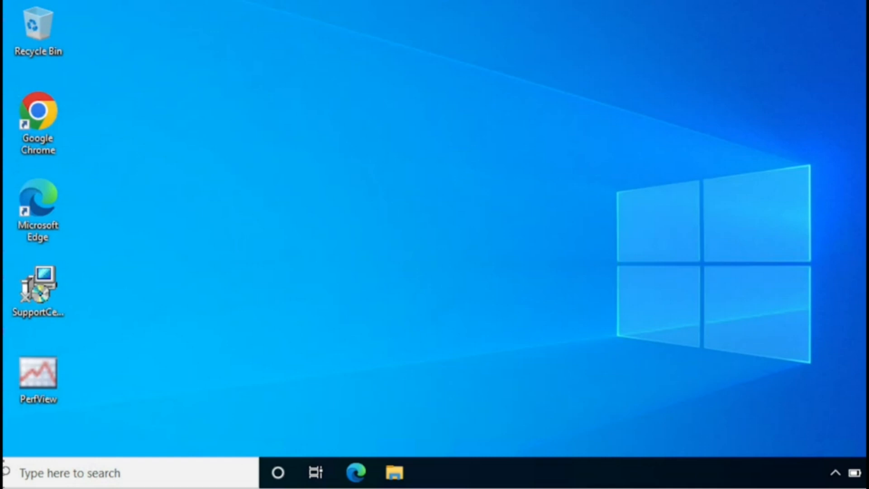
Examine the management info of the connected Azure AD account under Access work or school in the Windows account settings.
key(super+a)
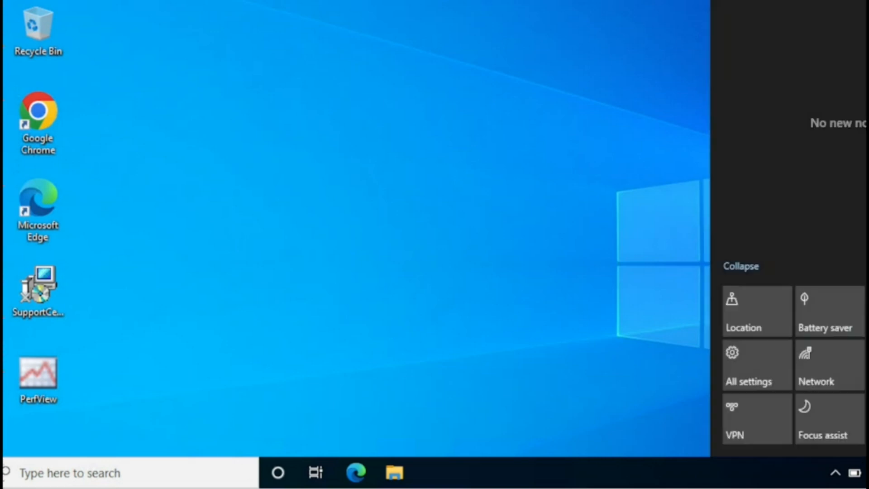
click(746, 365)
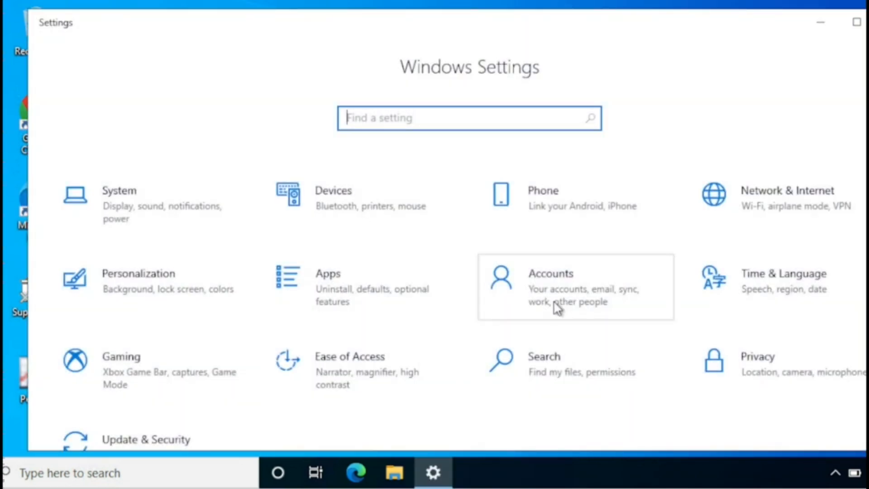
click(572, 299)
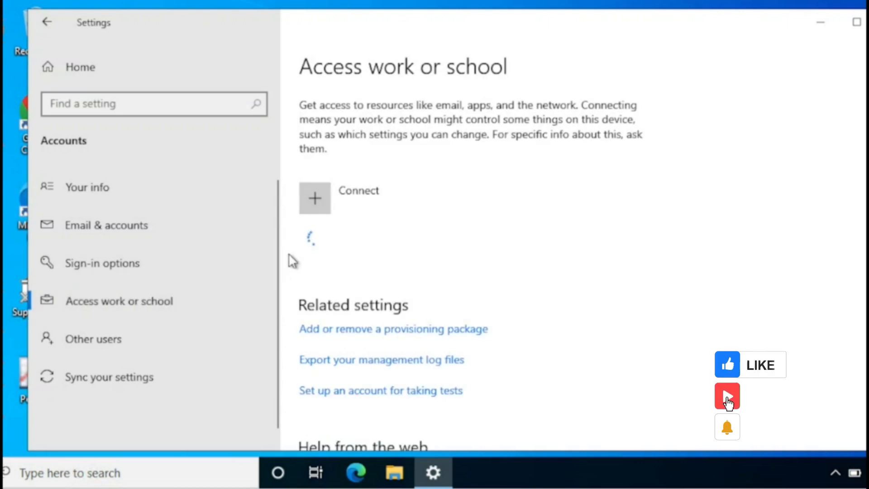
click(366, 255)
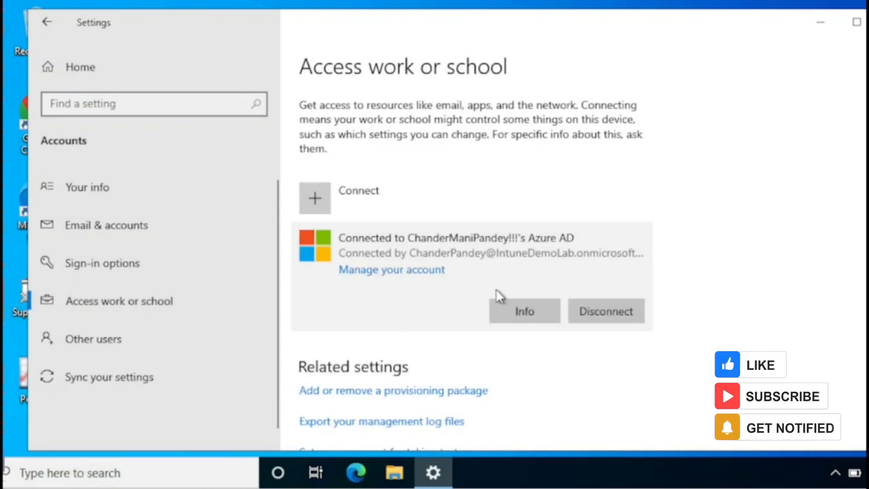
click(532, 310)
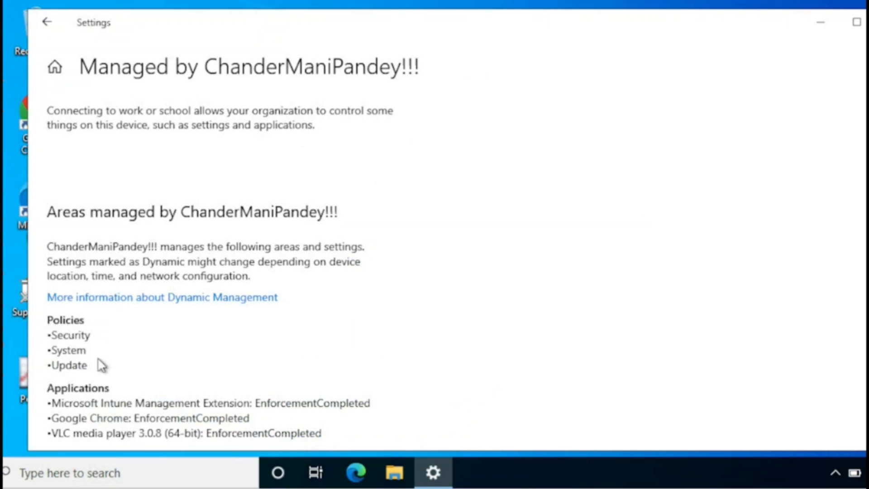
Search Windows for REG, open Registry Editor with permission to make changes, and move its window up.
click(204, 471)
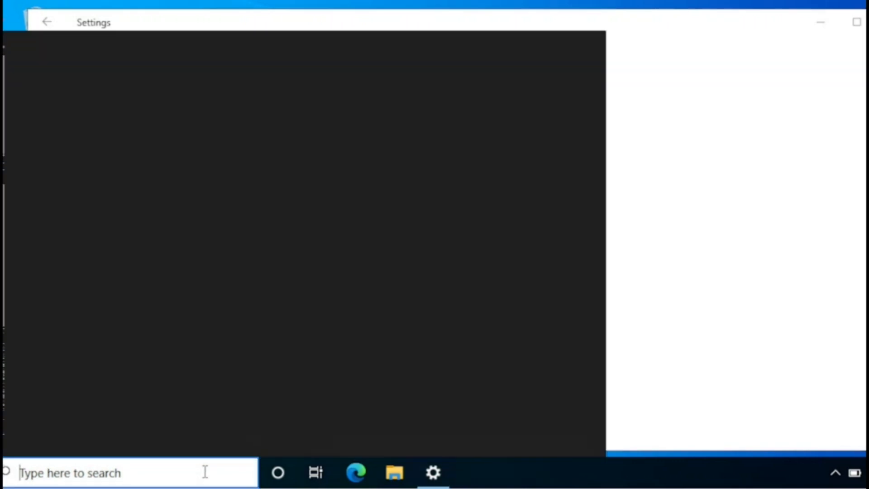
text(REG)
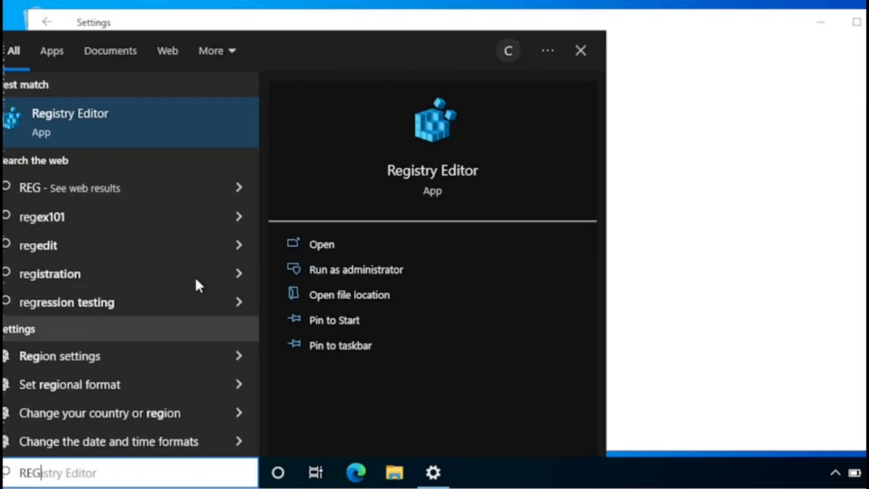
click(152, 122)
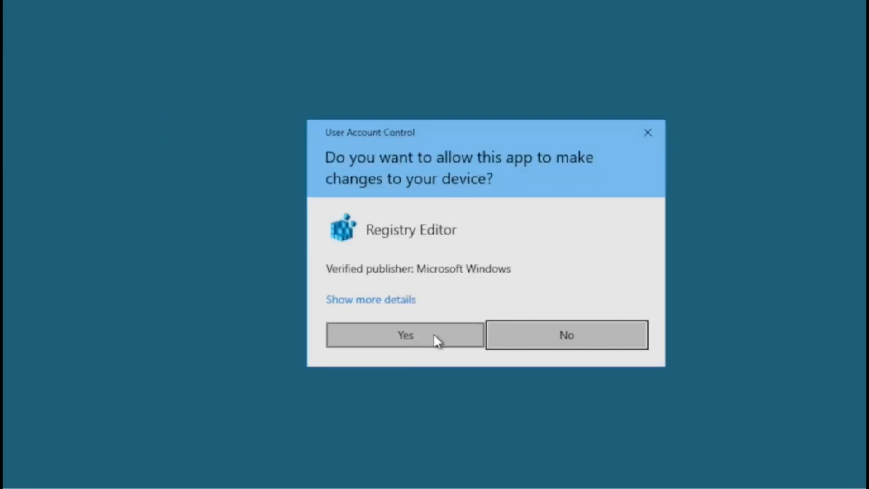
click(433, 334)
drag(251, 123, 257, 43)
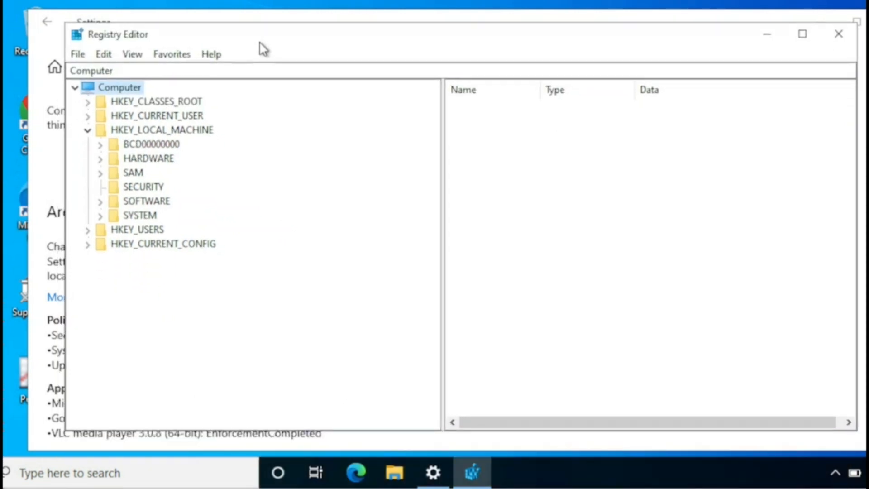
Expand HKEY_LOCAL_MACHINE\SOFTWARE\Microsoft in the registry tree and find and expand the PolicyManager key.
double_click(169, 200)
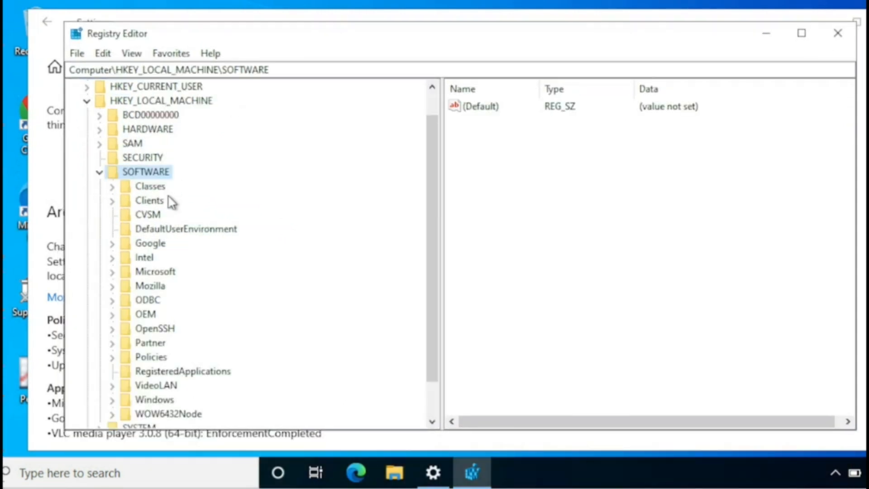
click(170, 273)
double_click(170, 273)
click(172, 285)
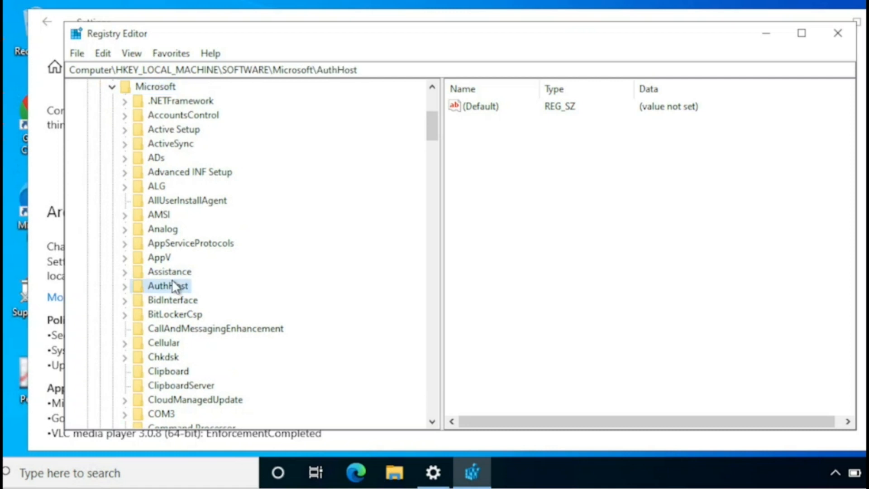
text(pe)
key(Down)
key(Down)
key(Down)
key(Down)
key(Down)
key(Down)
key(Down)
key(Down)
key(Down)
key(Down)
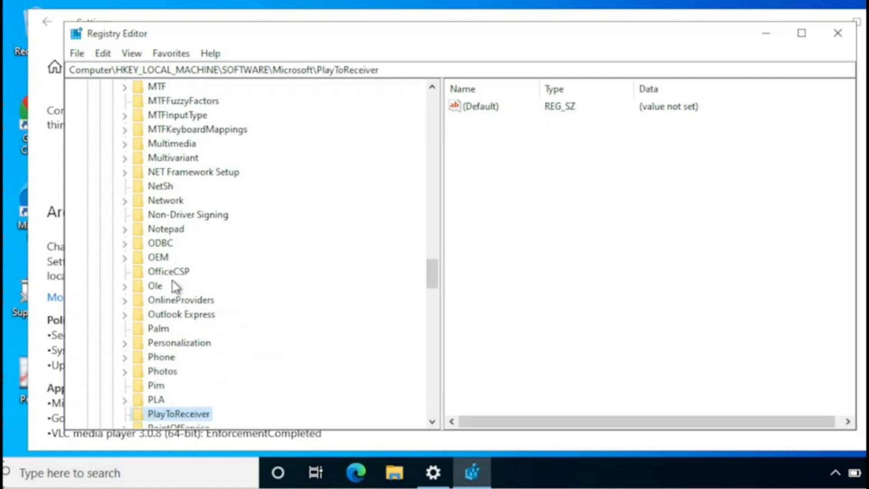
double_click(206, 388)
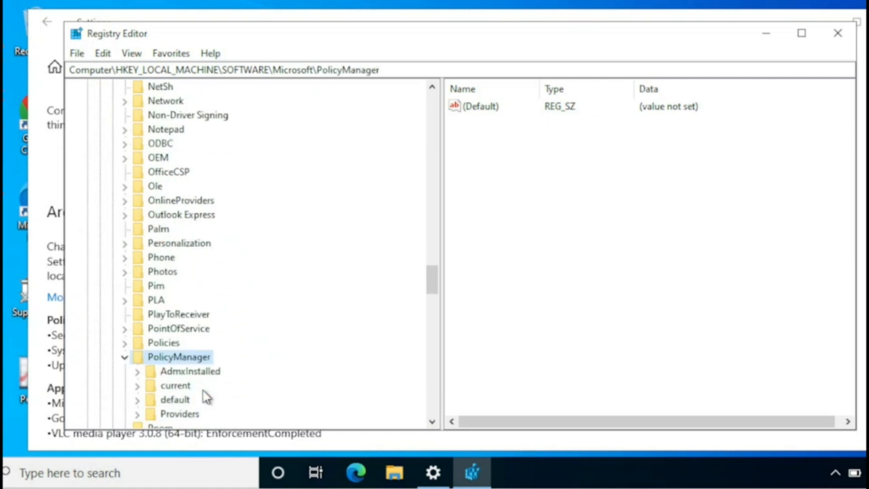
Expand the current key under PolicyManager and its device subkey to examine the policy areas.
drag(432, 289, 433, 313)
double_click(178, 130)
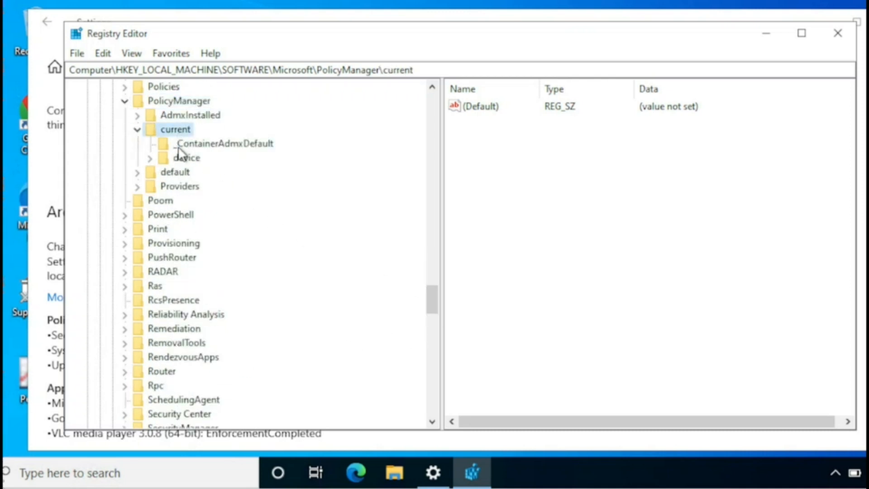
click(151, 159)
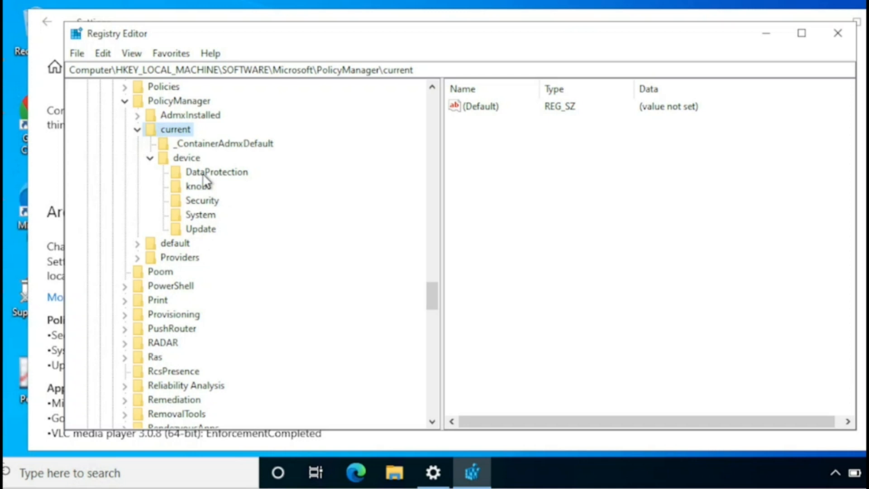
Minimize Registry Editor and Settings, switch to Microsoft Edge, and open the device Configuration profiles in the Microsoft Endpoint Manager admin center.
click(777, 38)
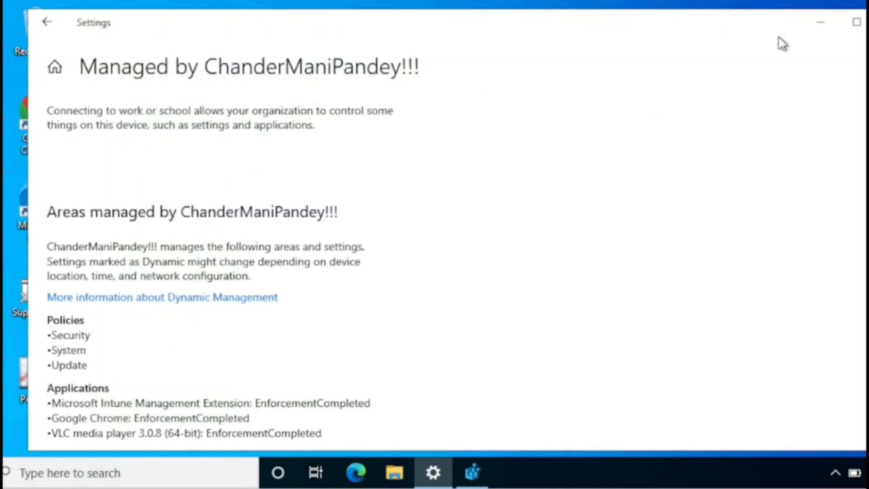
click(819, 29)
click(356, 475)
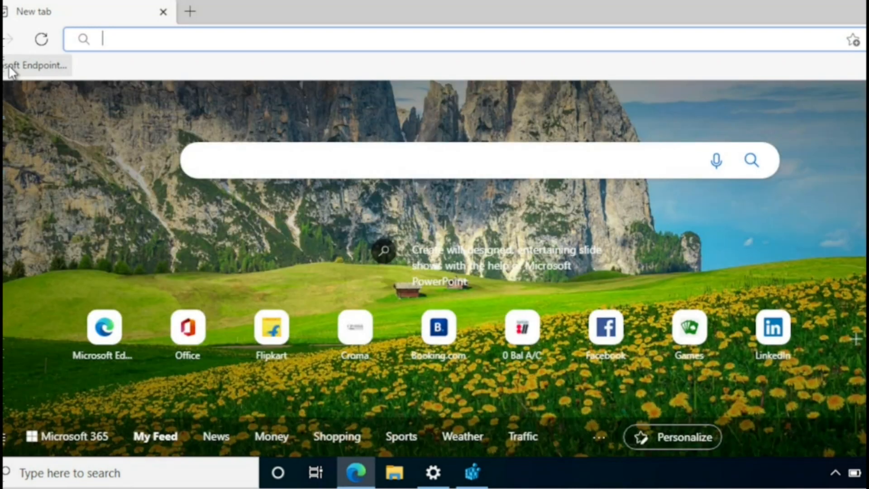
click(9, 66)
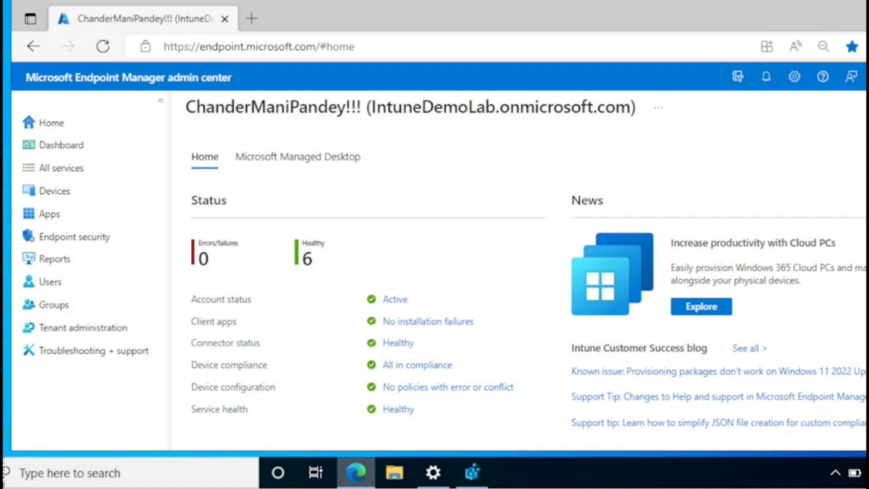
click(57, 193)
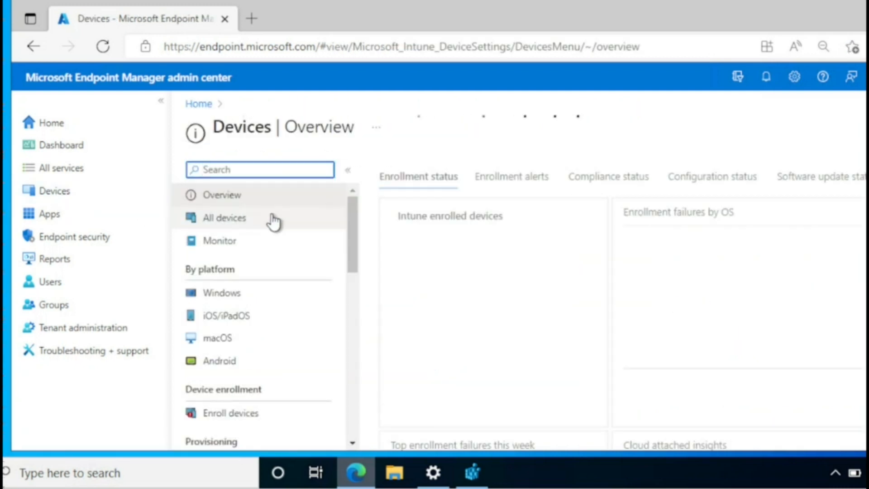
drag(343, 213, 355, 330)
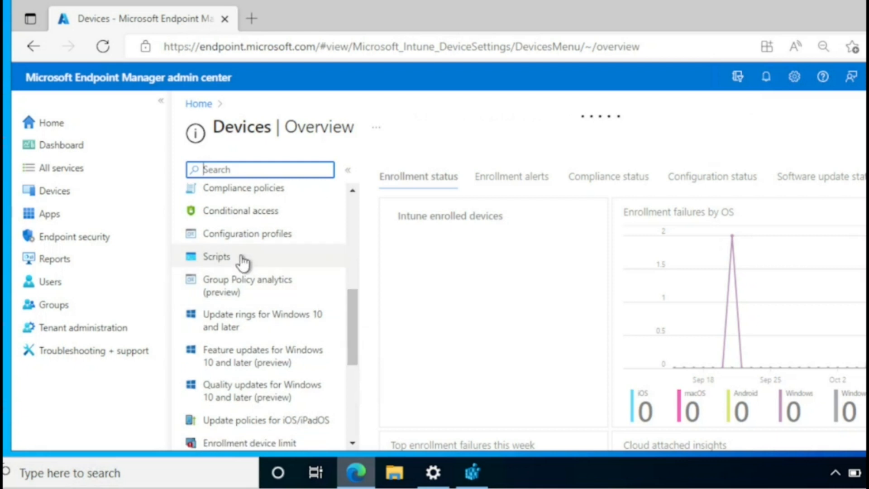
click(225, 245)
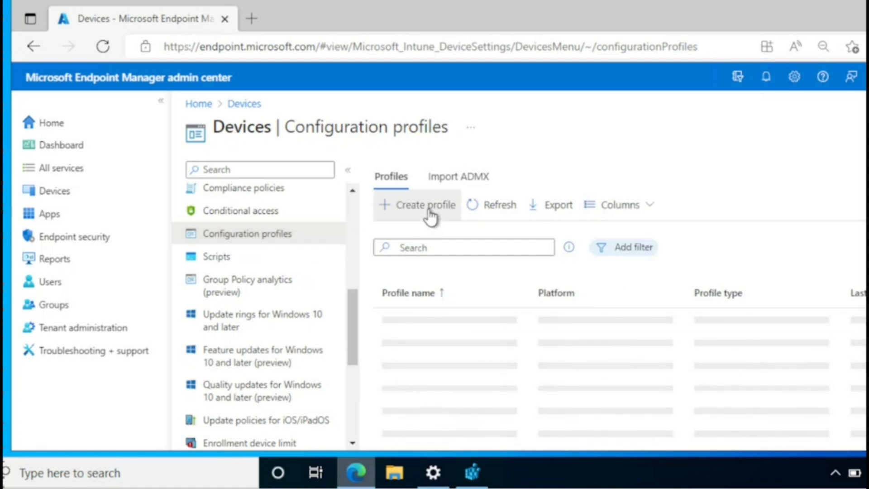
Start a new configuration profile for the Windows 10 and later platform using the Windows health monitoring template.
click(430, 209)
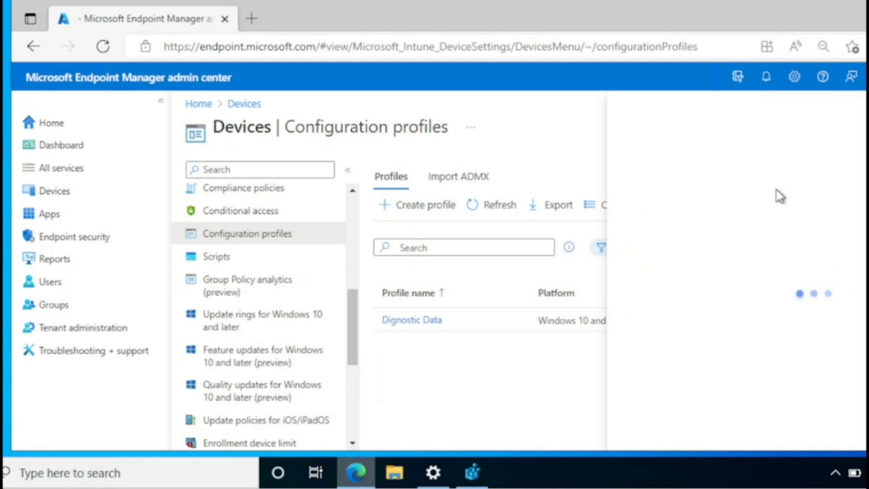
click(739, 176)
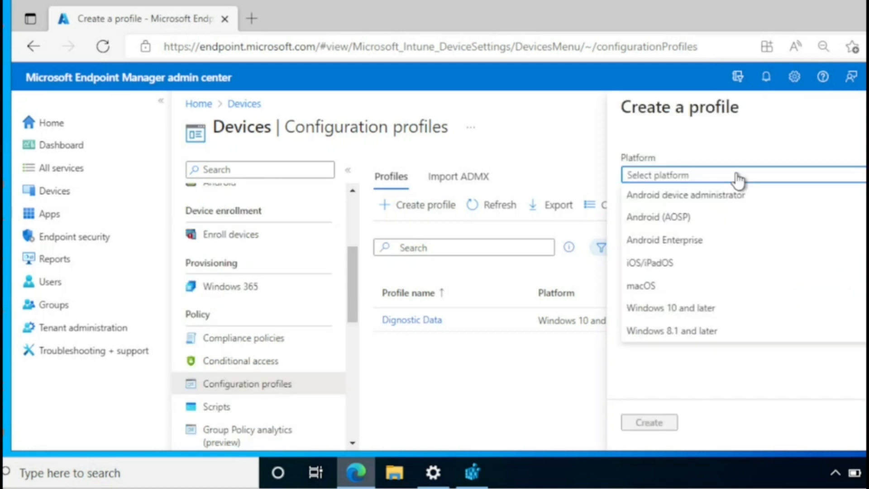
click(693, 309)
click(730, 225)
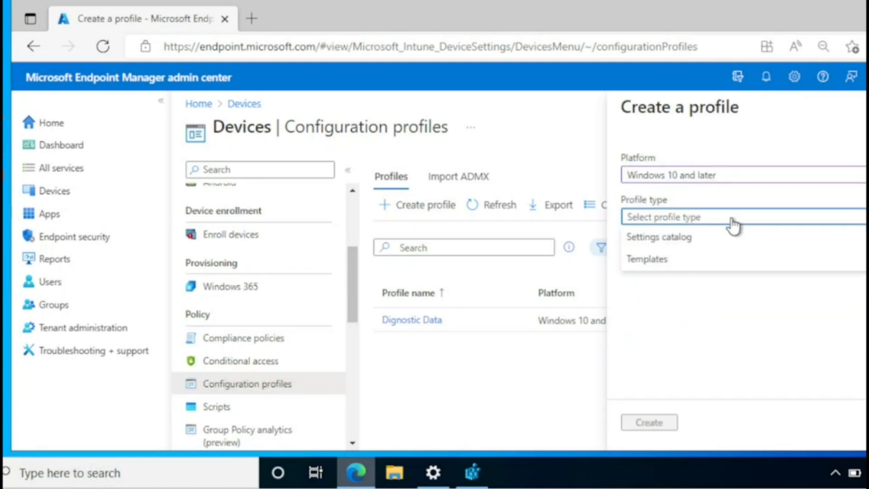
click(659, 259)
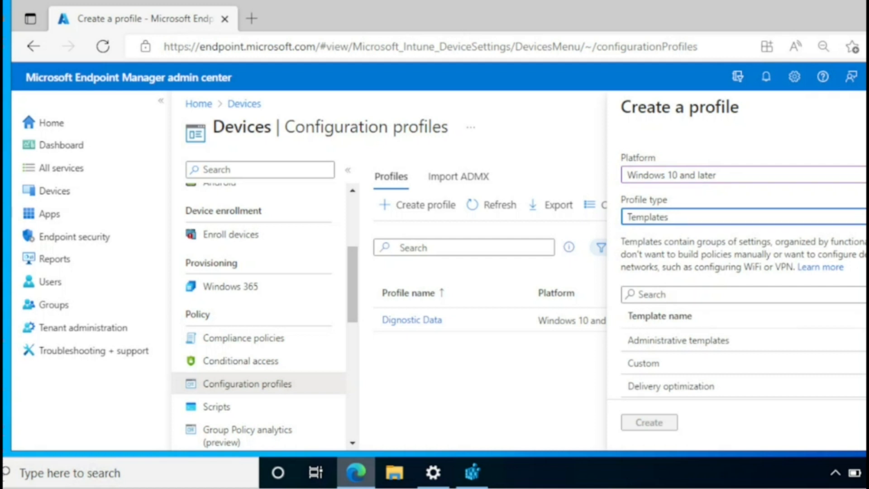
scroll(743, 272, down, 10)
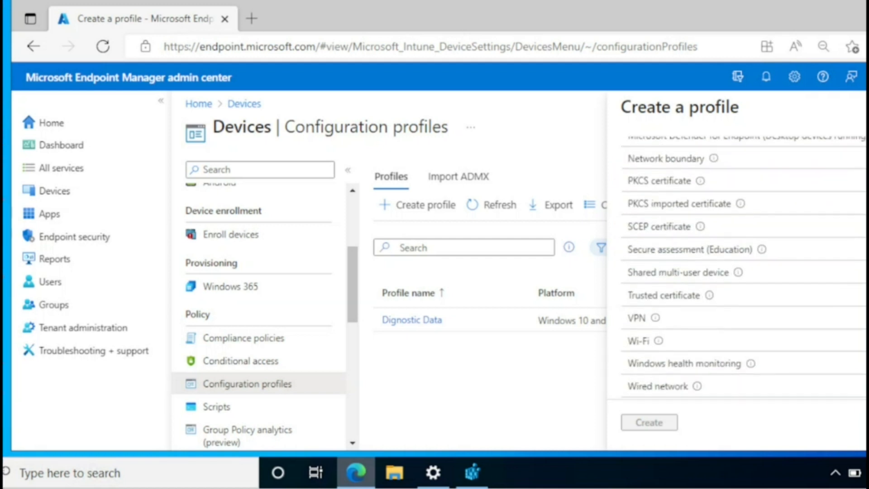
click(717, 359)
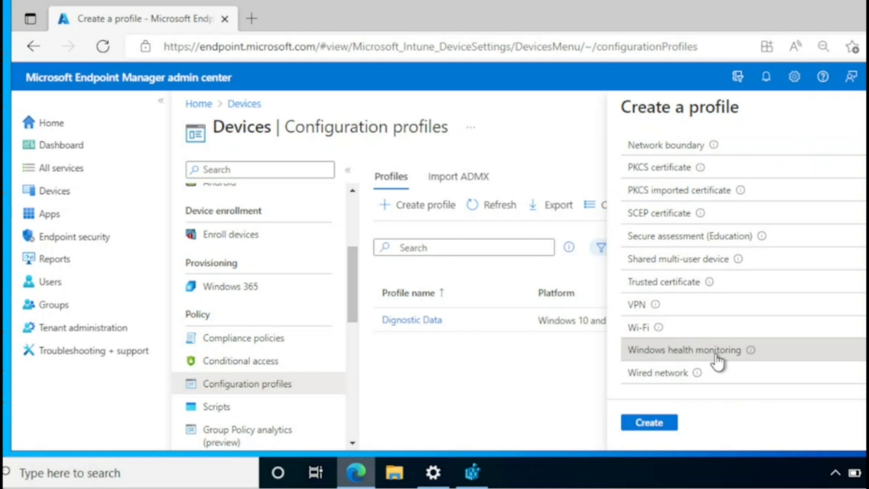
click(665, 426)
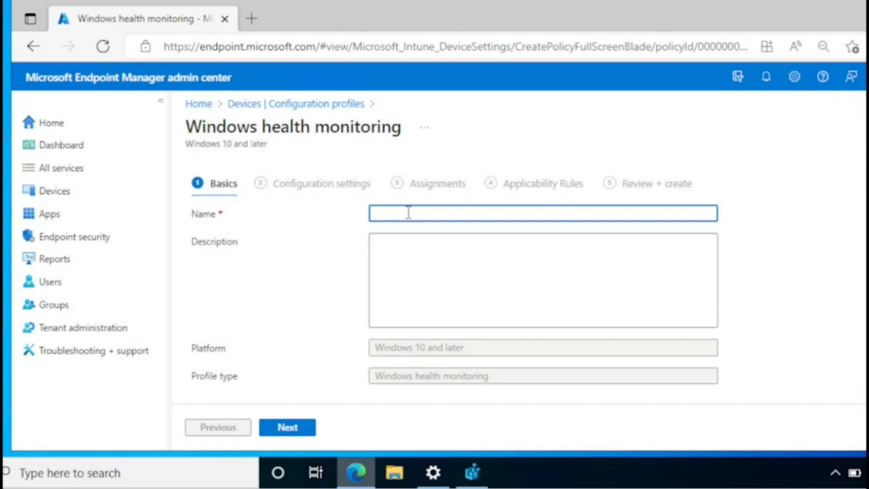
Name the profile Windows Health Monitoring, then enable health monitoring with Windows updates as its scope.
text(indows Health Monitoring)
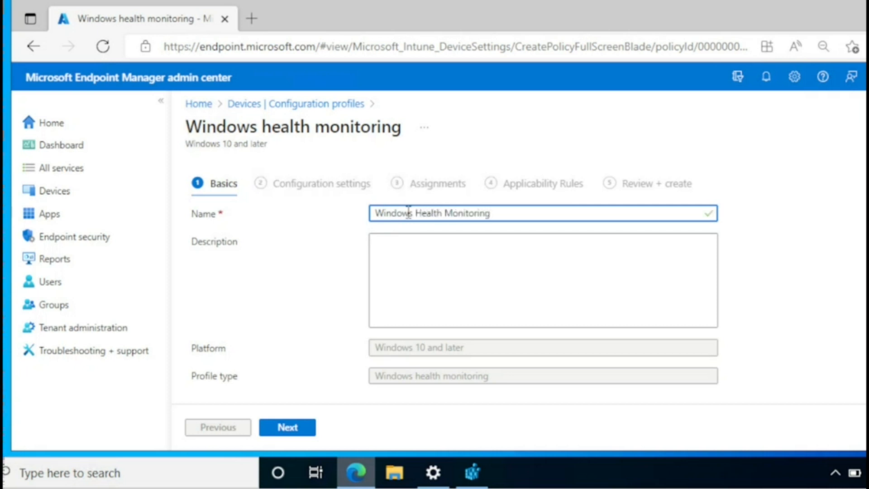
click(286, 431)
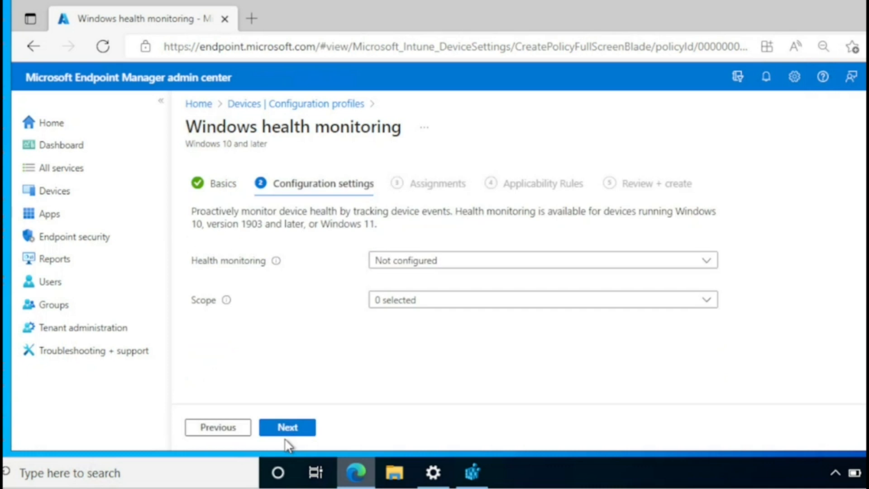
click(433, 266)
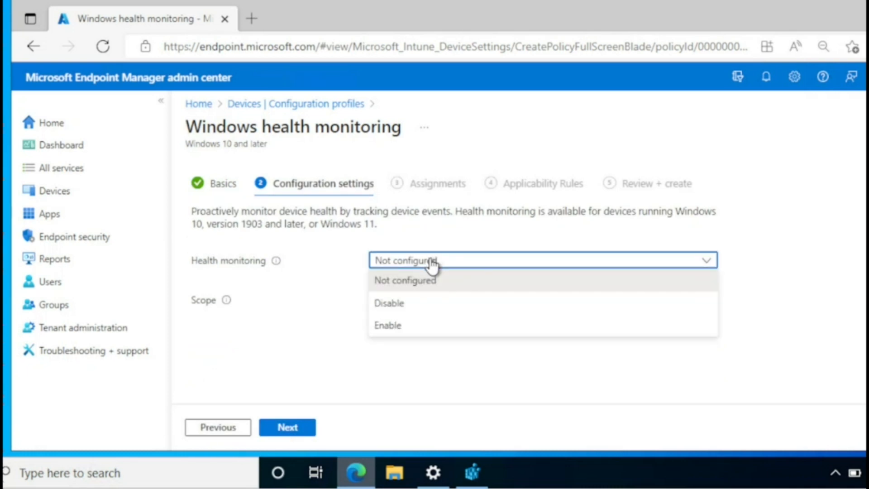
click(394, 327)
click(406, 299)
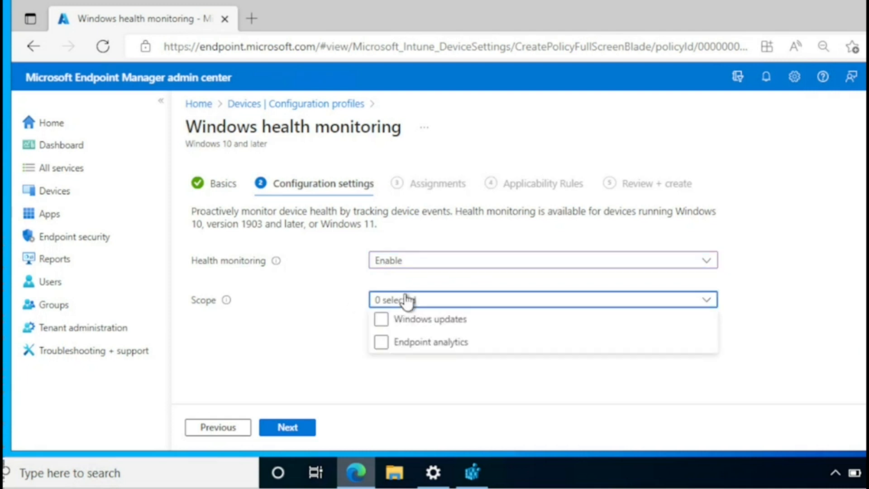
click(381, 320)
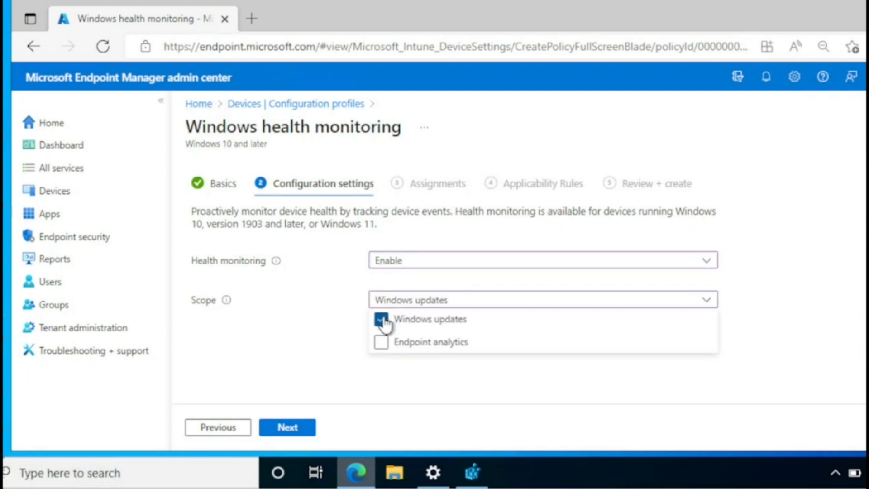
click(303, 430)
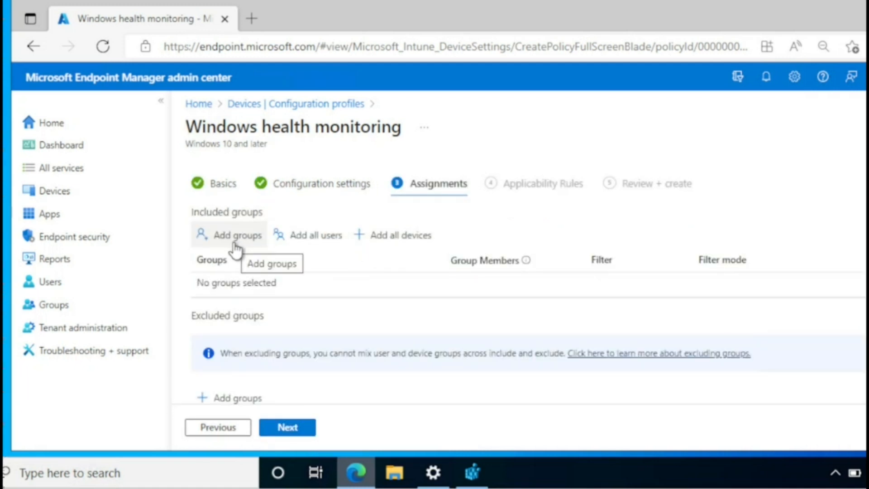
Assign the profile to all devices without applicability rules, create it, and refresh the profile list.
click(410, 244)
click(302, 430)
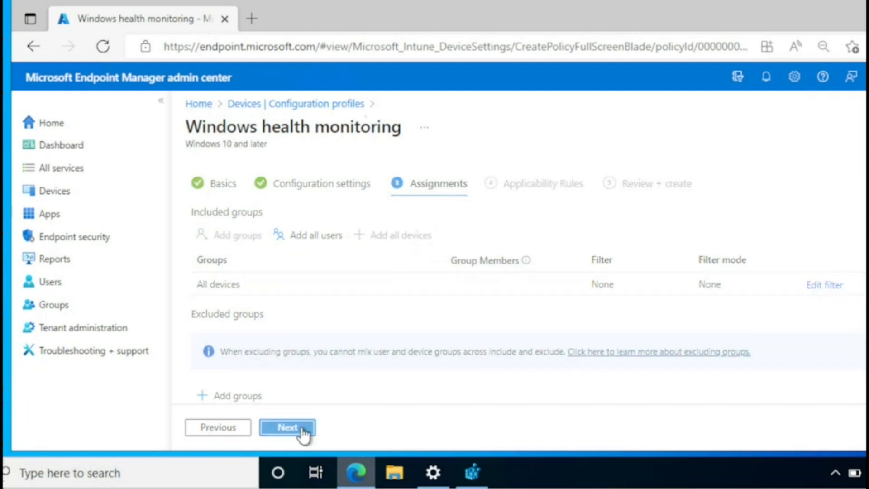
click(303, 430)
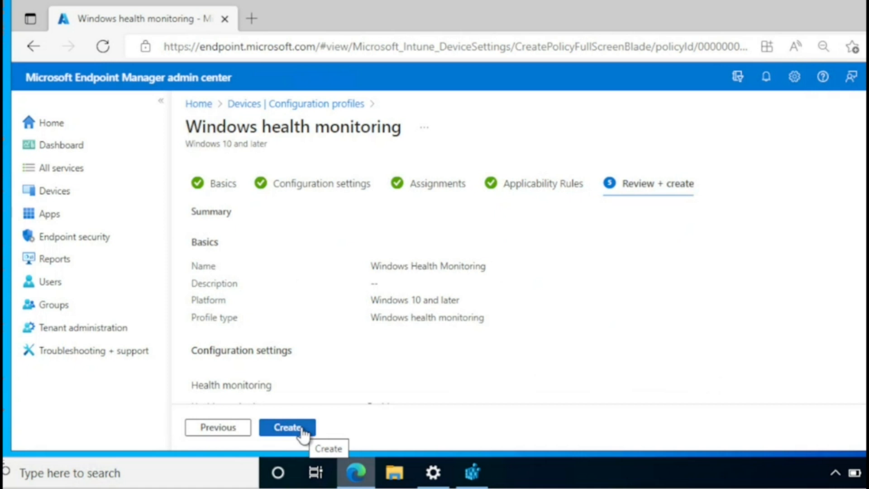
click(302, 431)
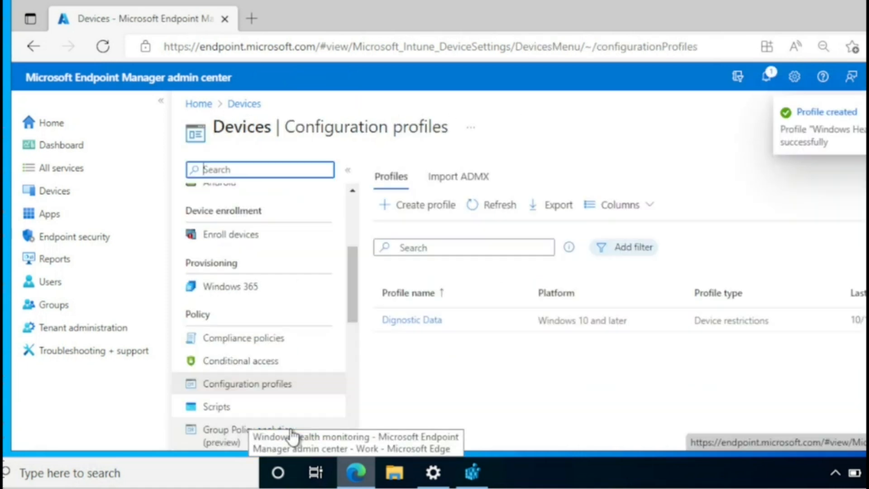
click(494, 206)
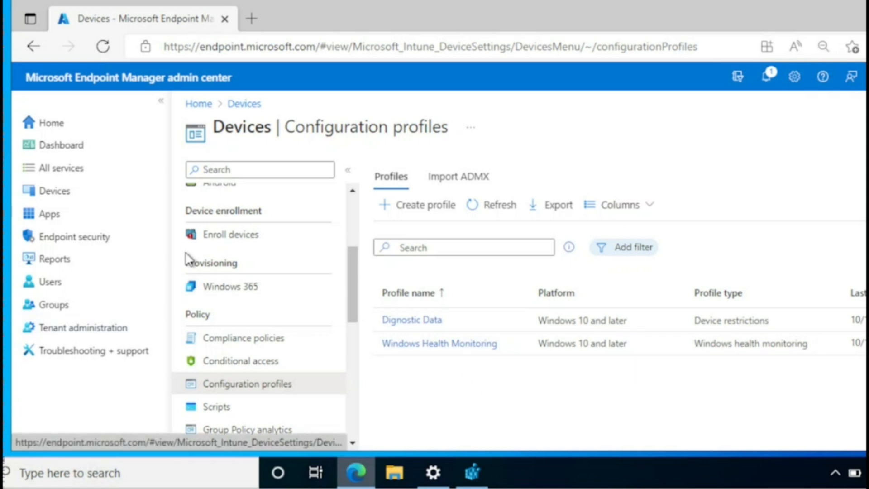
Open DESKTOP-7K3J6BS from the enrolled Windows devices and initiate a sync for it.
click(53, 191)
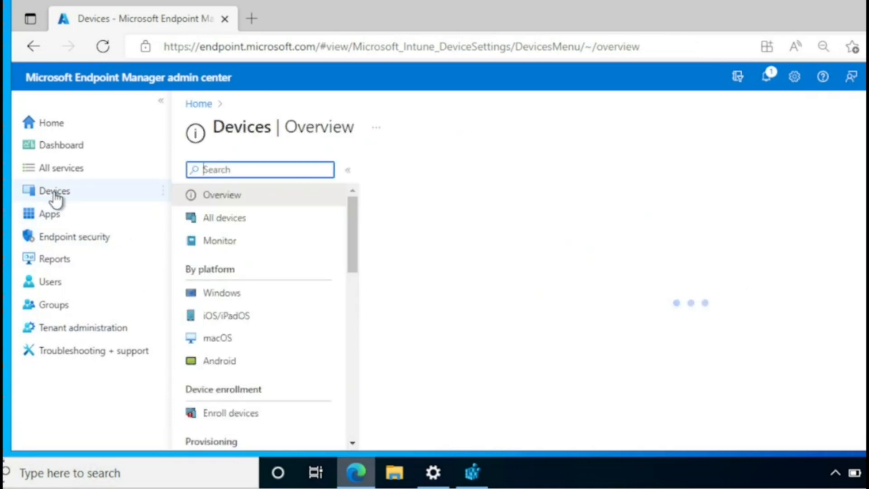
click(231, 295)
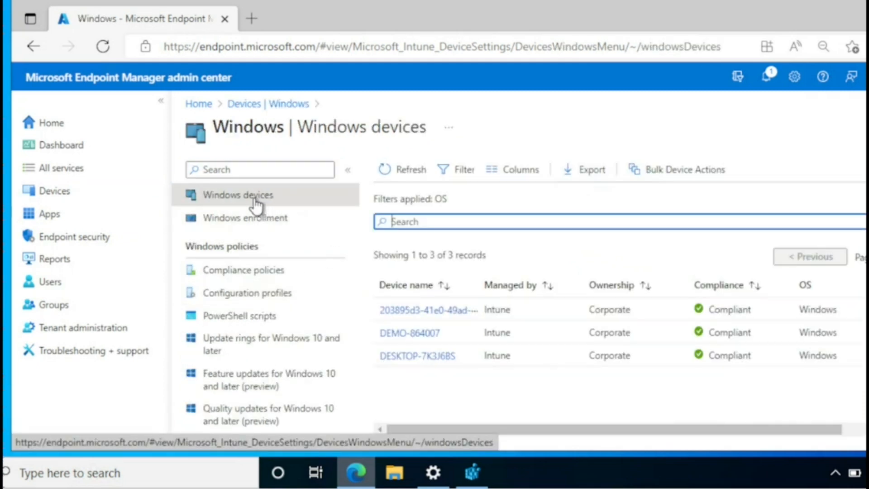
click(415, 357)
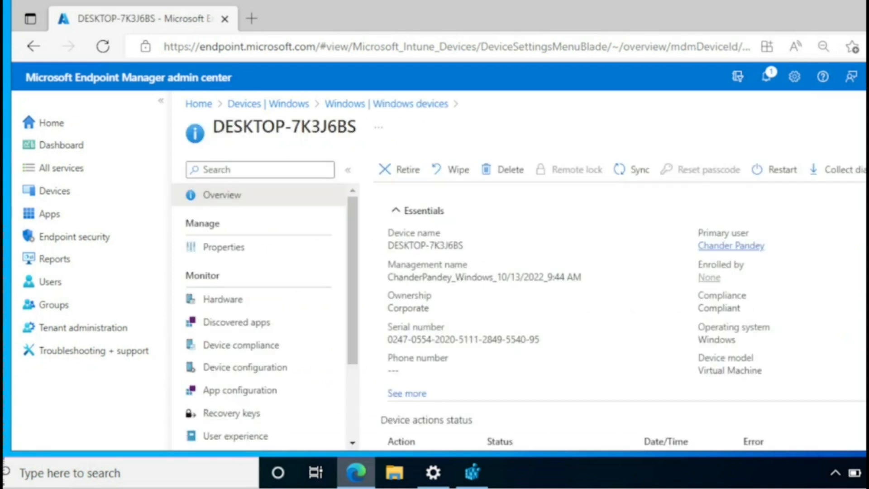
click(636, 170)
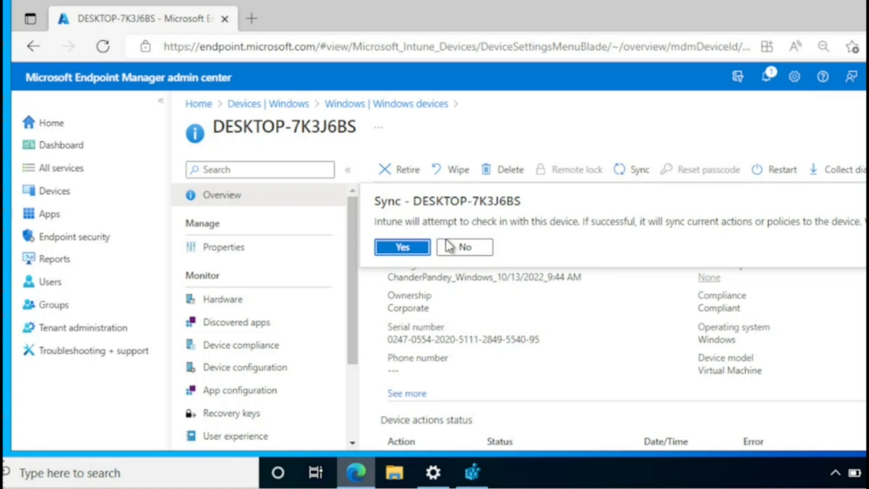
click(411, 248)
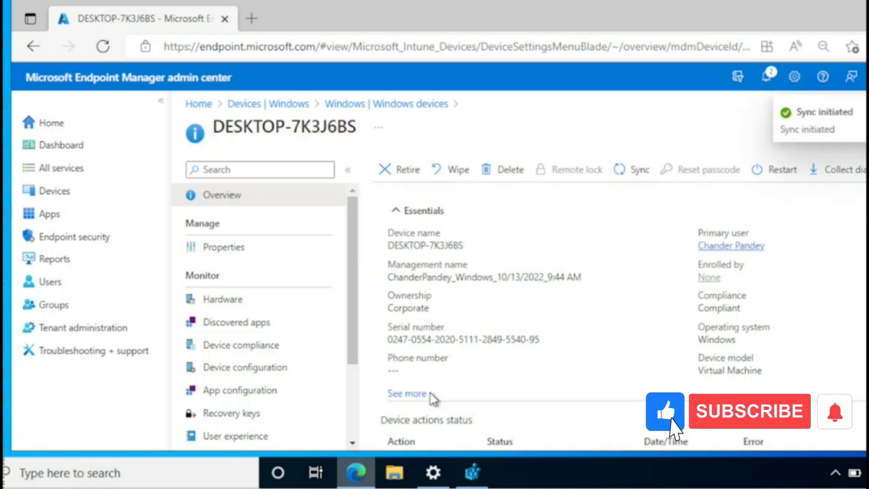
Examine the policies in the connected Azure AD account's management info under Access work or school in the Windows account settings.
click(473, 472)
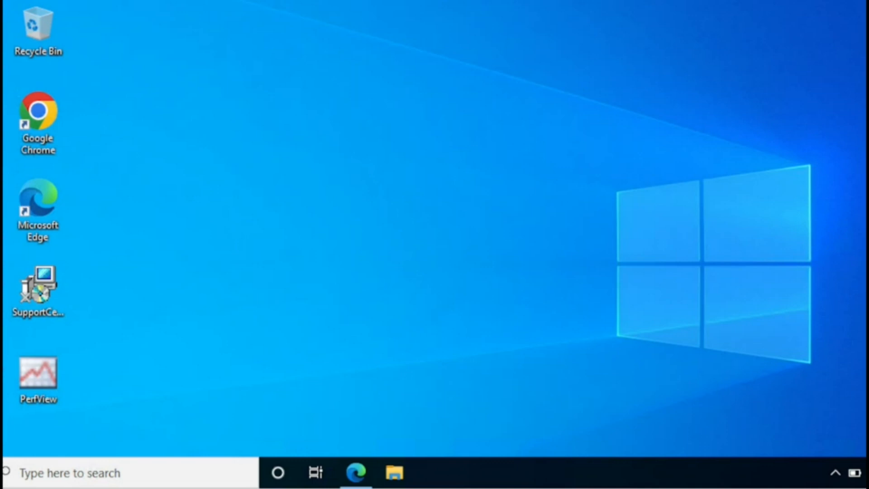
key(super+a)
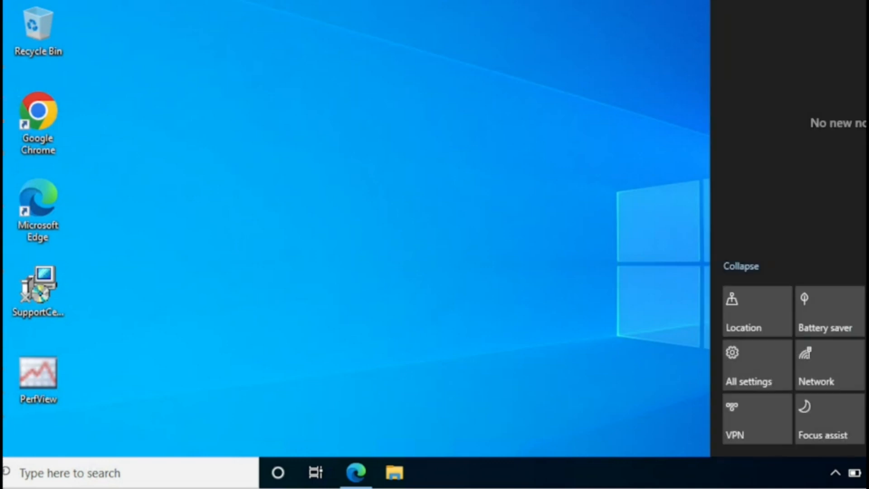
click(749, 379)
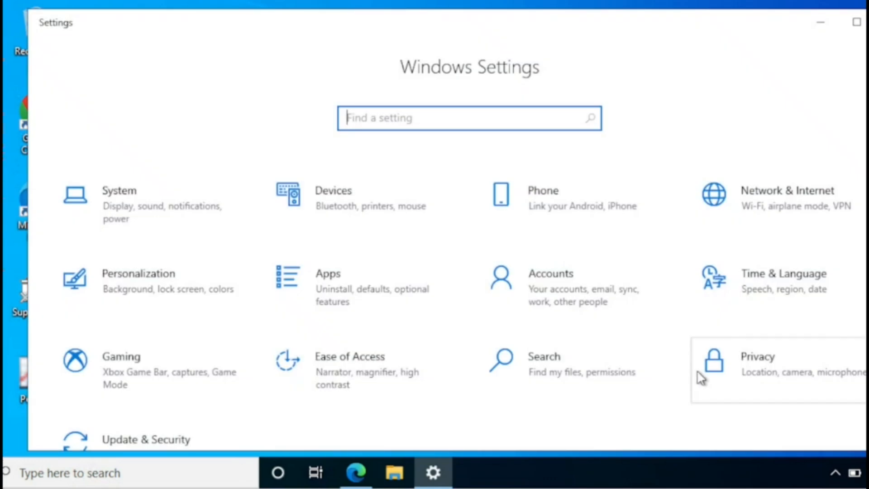
click(576, 297)
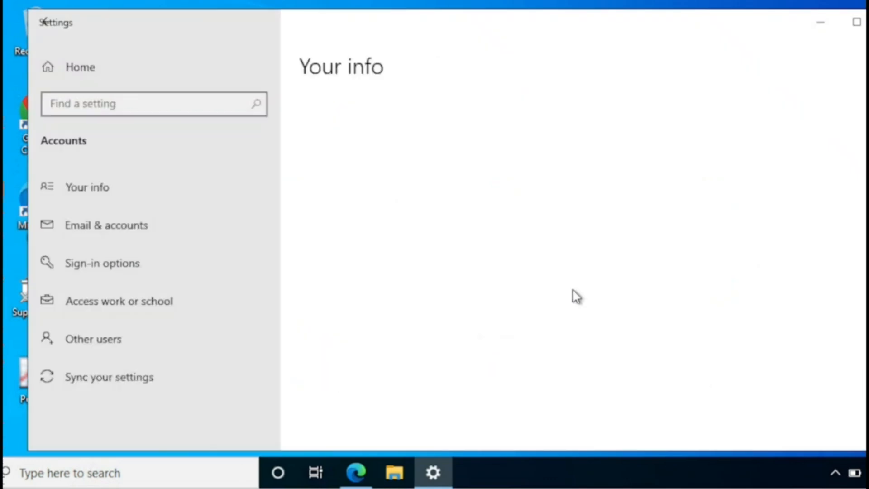
click(167, 301)
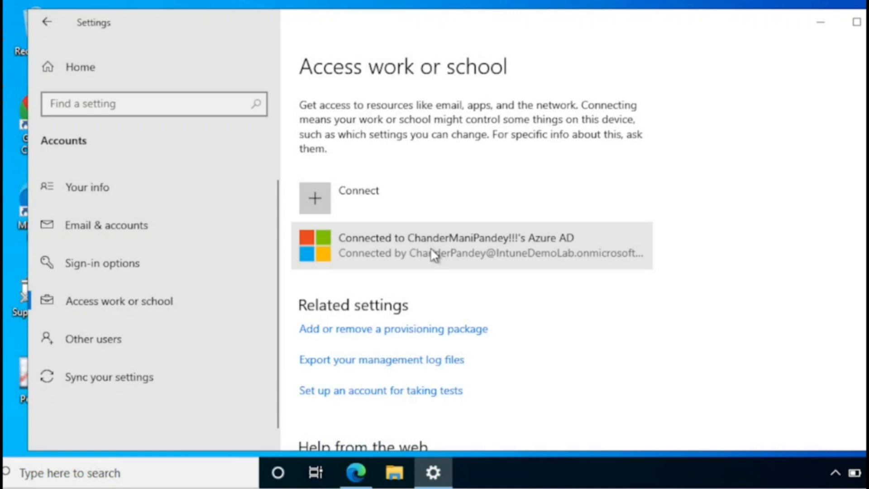
click(431, 248)
click(523, 311)
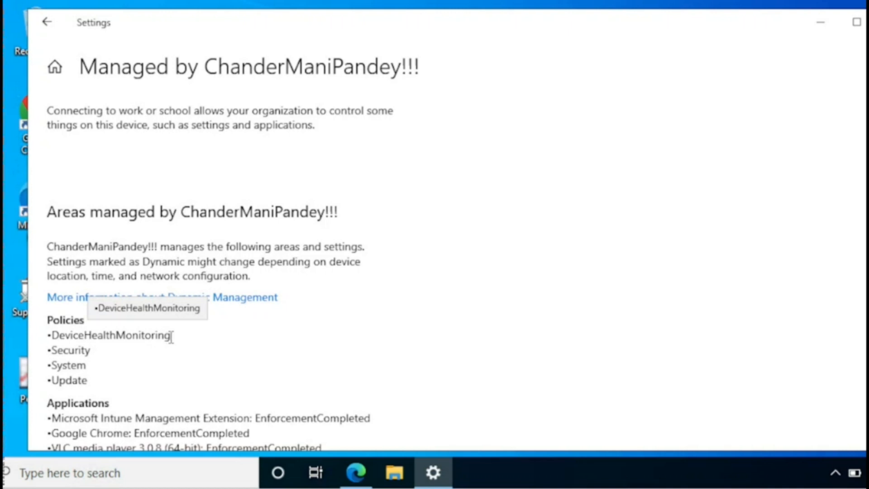
Search Windows for REG, launch Registry Editor, and allow it to make changes to the device.
click(204, 471)
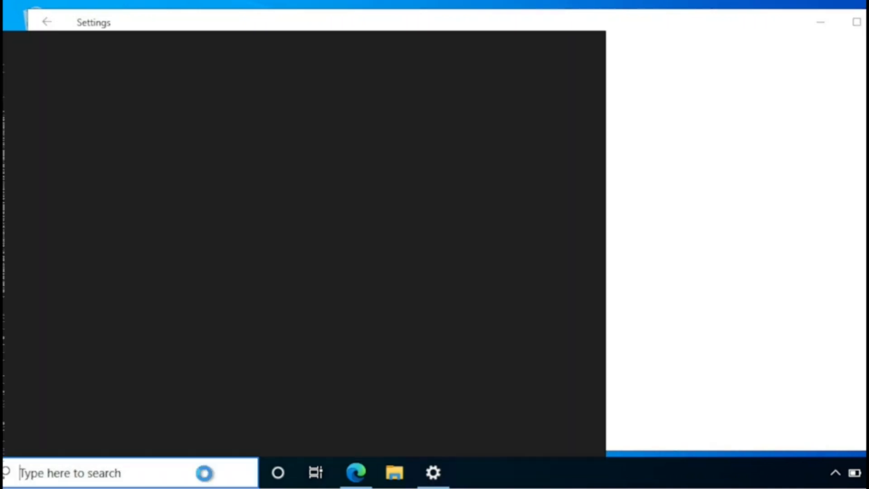
text(REG)
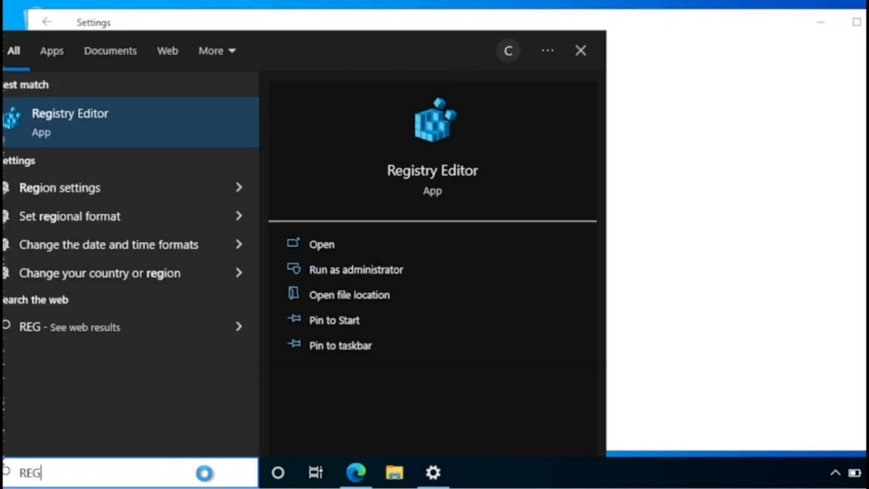
click(116, 111)
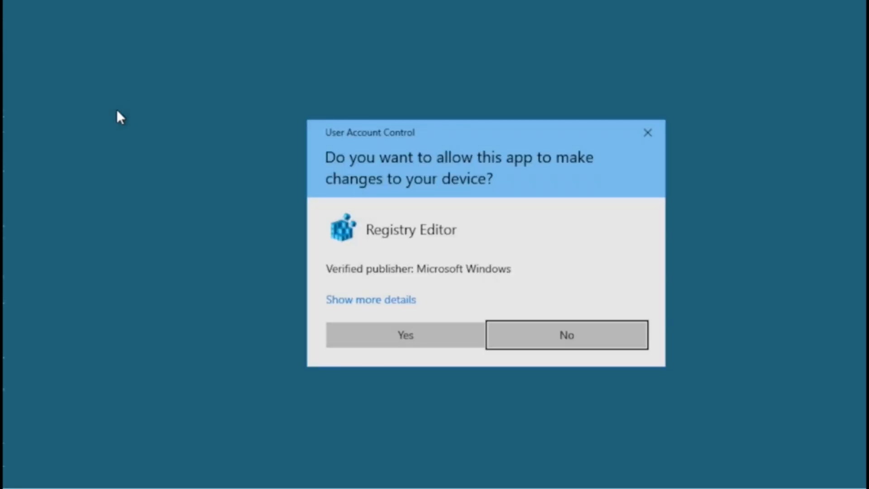
click(431, 340)
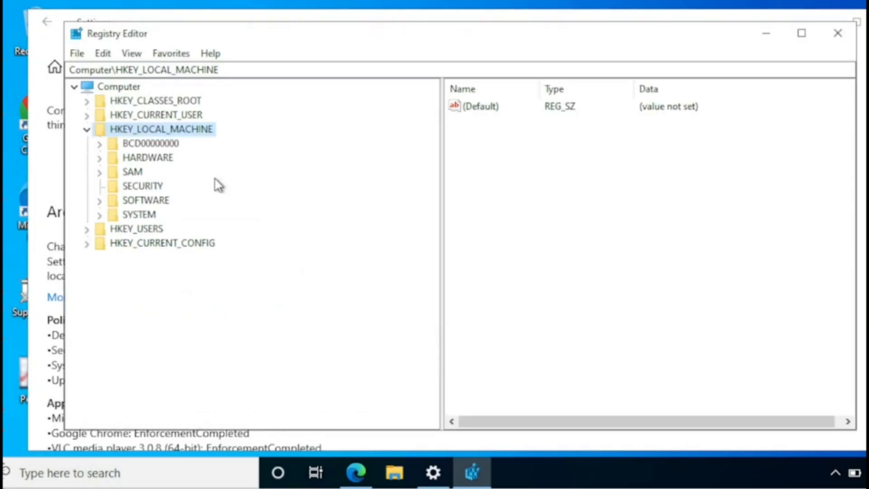
Browse the registry to HKEY_LOCAL_MACHINE\SOFTWARE\Microsoft\PolicyManager\current\device and expand that key.
double_click(149, 201)
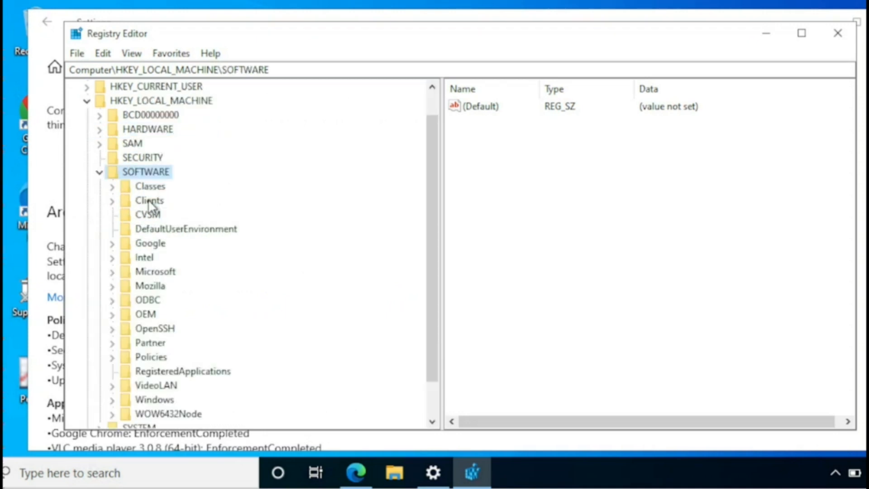
click(157, 287)
double_click(161, 273)
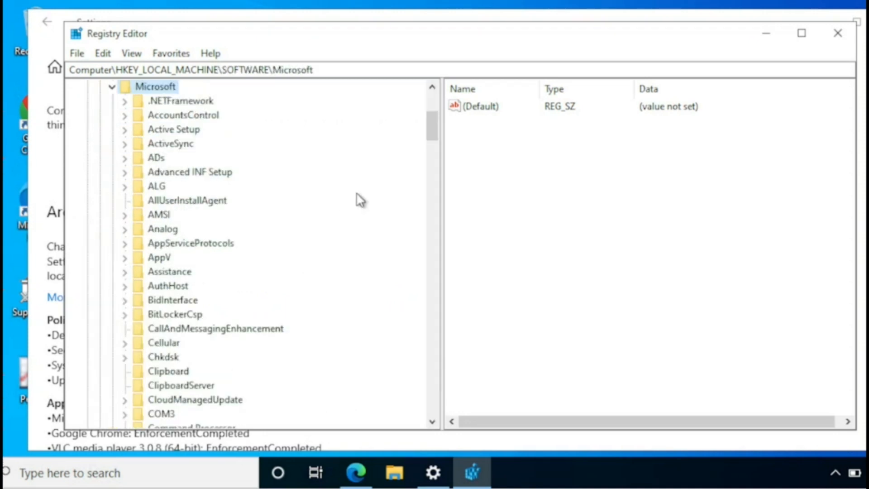
click(208, 247)
key(p)
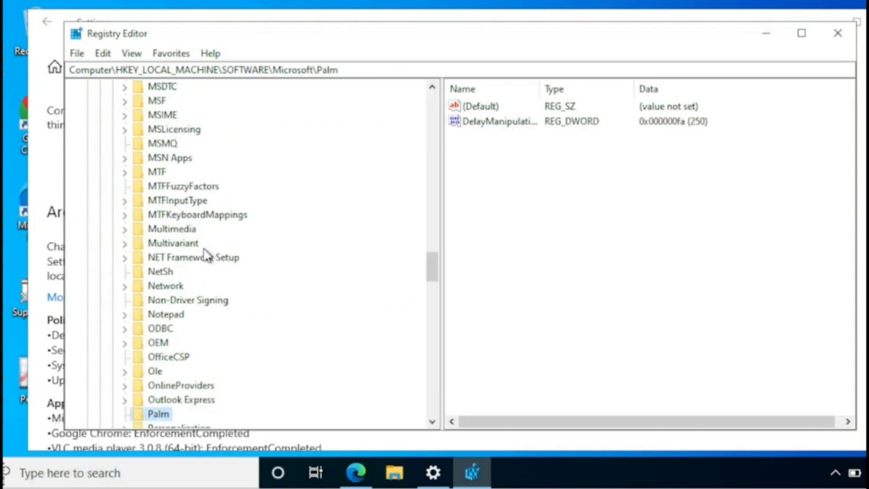
drag(433, 269, 430, 300)
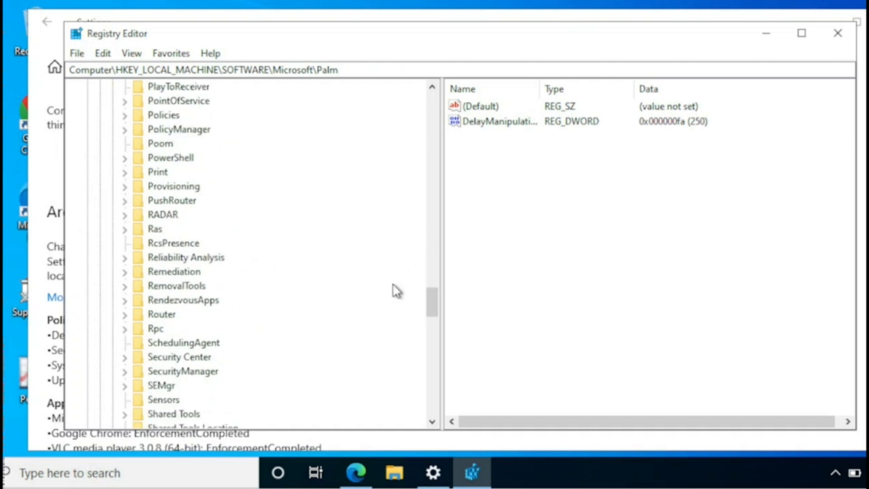
double_click(182, 133)
double_click(184, 158)
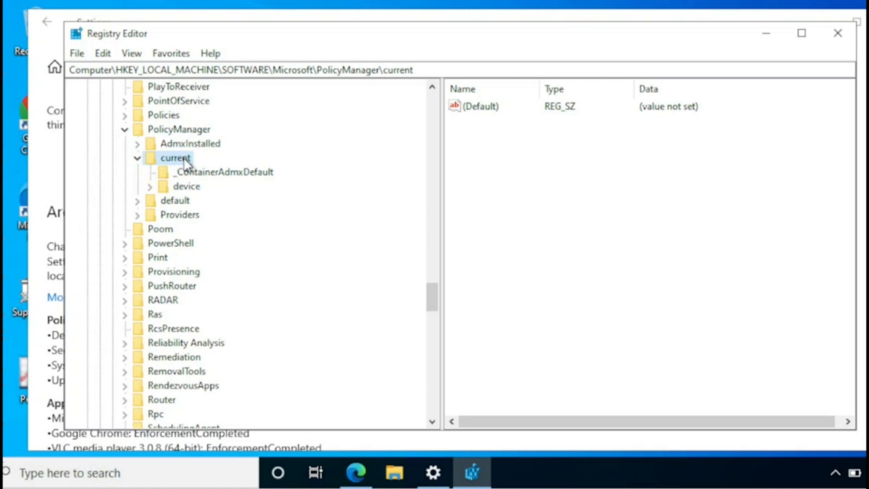
double_click(184, 188)
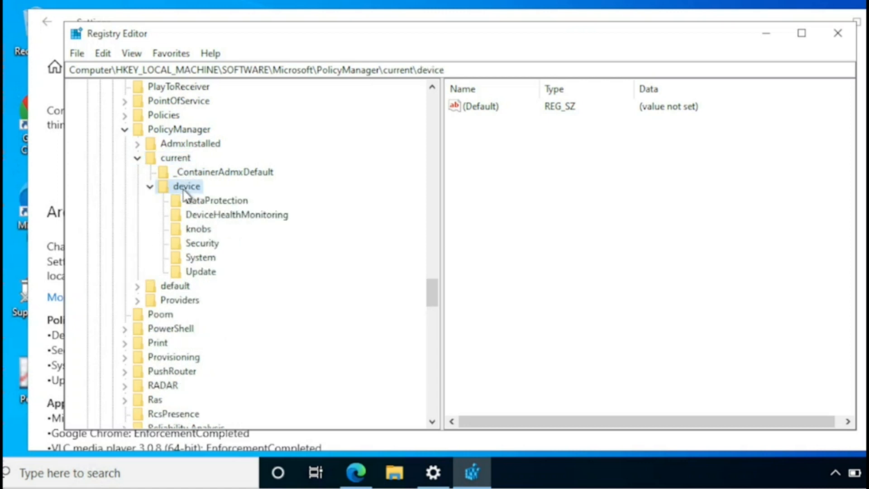
Open the DeviceHealthMonitoring key, widen its Name column, and check the ConfigDeviceHealthMonitoringScope value.
click(211, 217)
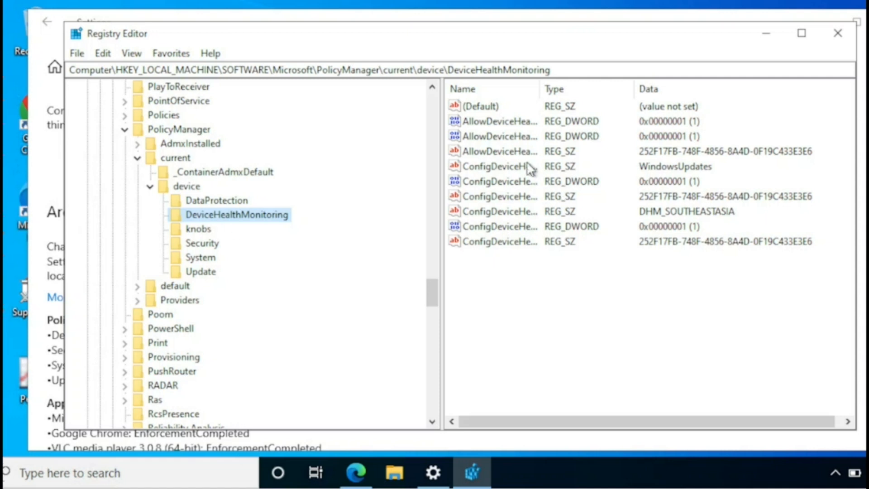
drag(541, 90, 653, 88)
click(541, 168)
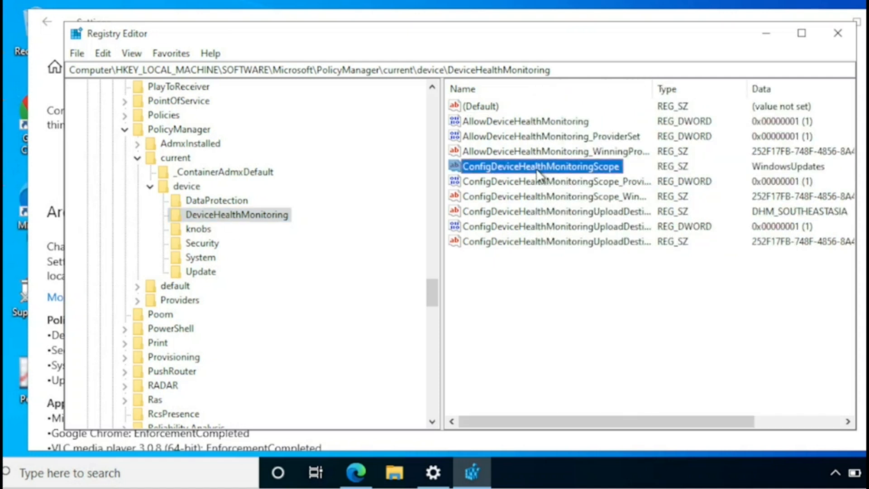
click(806, 171)
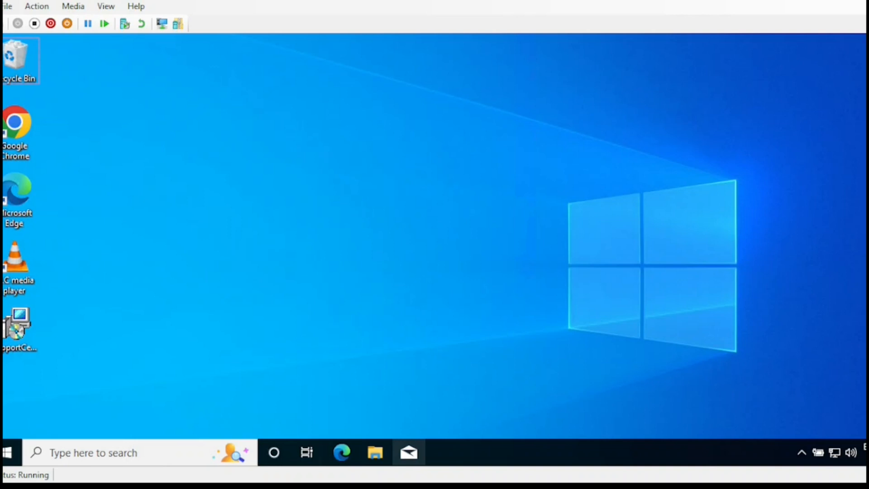
Open the Windows Services console, check the status of Microsoft Update Health Service, and close the console.
click(173, 457)
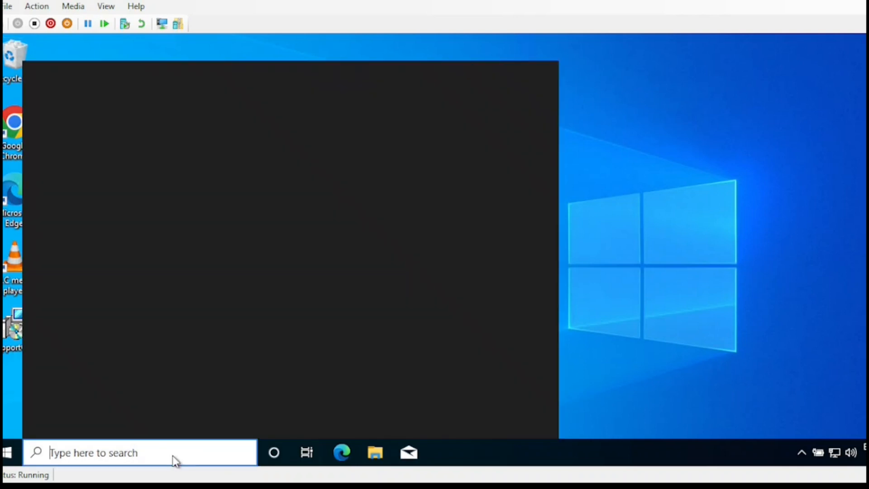
text(SERV)
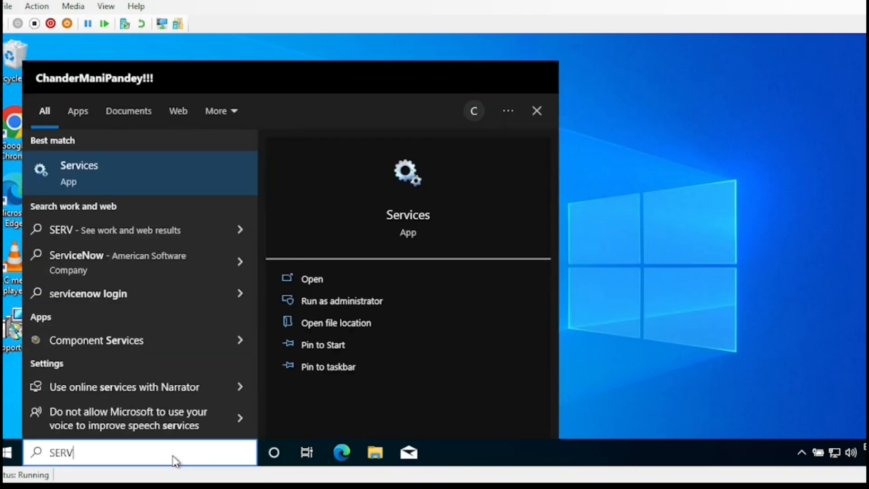
key(Return)
click(293, 310)
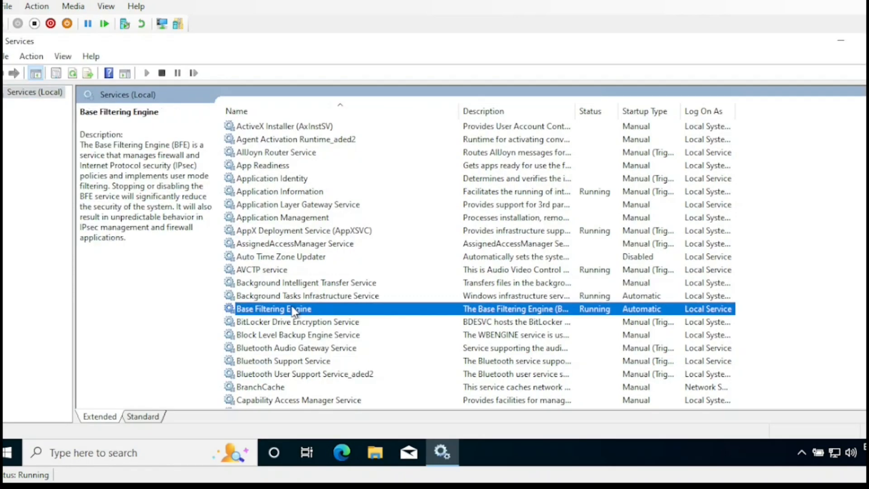
key(m)
click(307, 375)
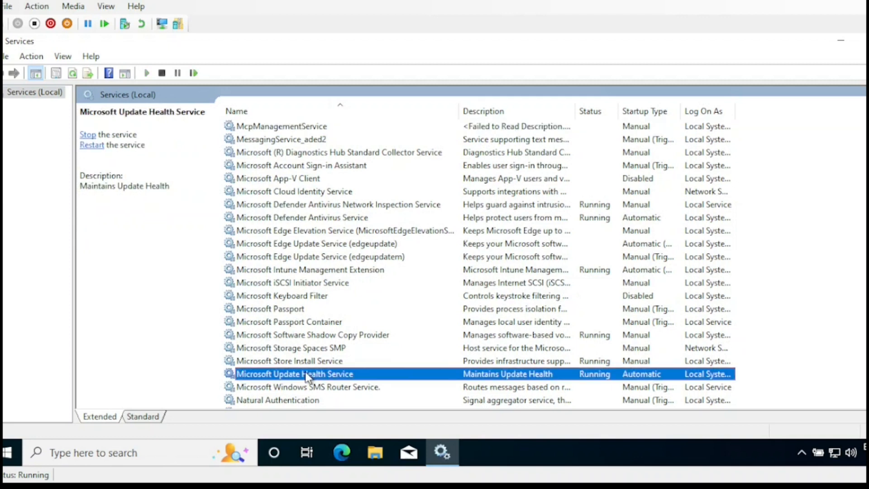
drag(575, 111, 645, 112)
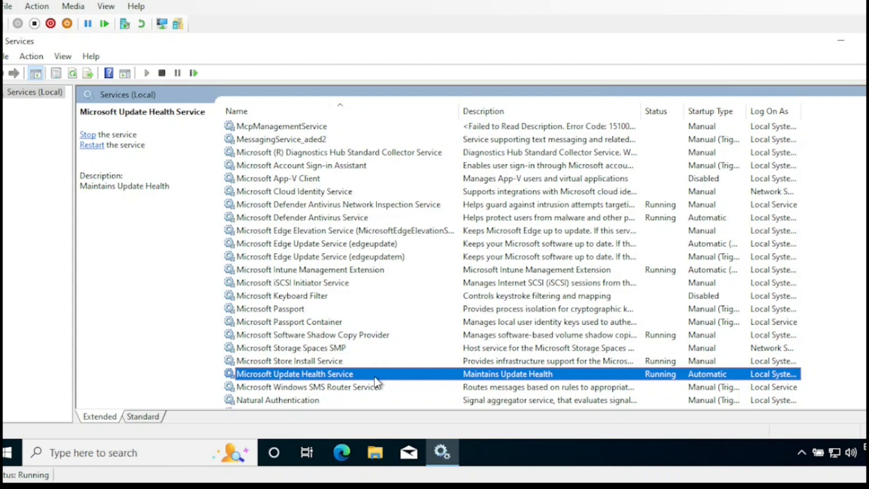
key(alt+F4)
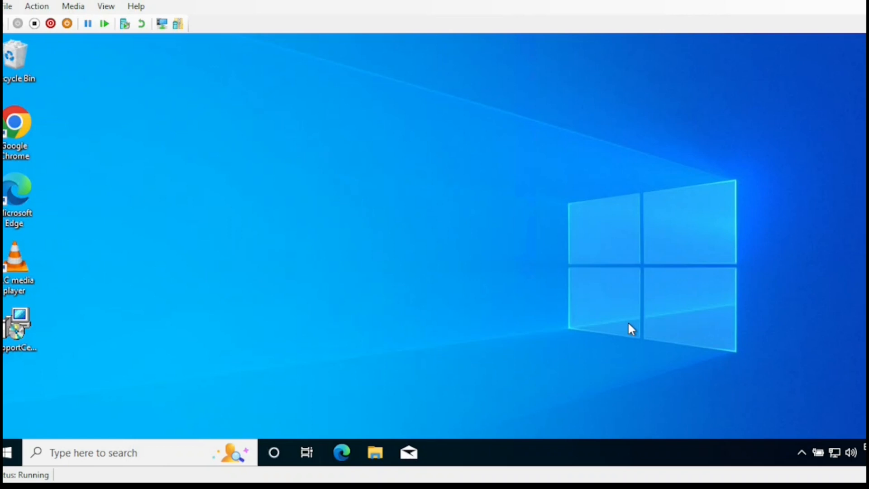
Open Programs and Features by running APPWIZ.CPL and select Microsoft Update Health Tools to check its installation.
key(super+r)
click(149, 453)
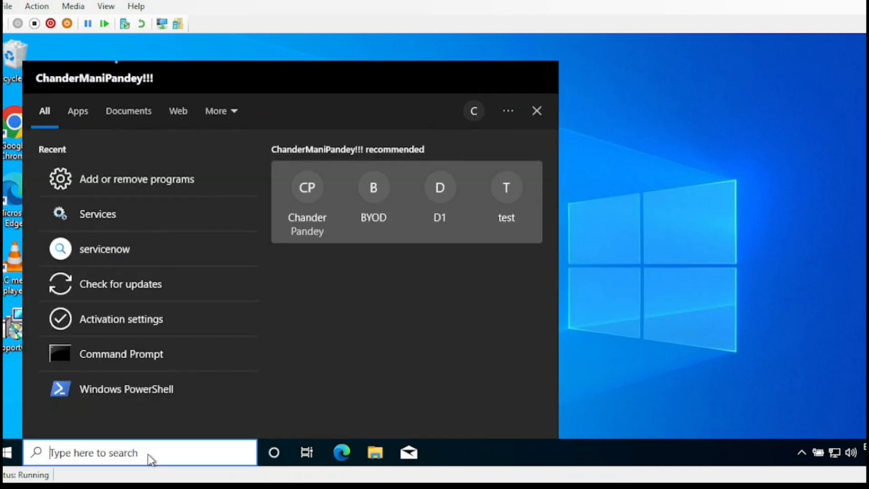
text(APPWIZ.CPL)
key(Return)
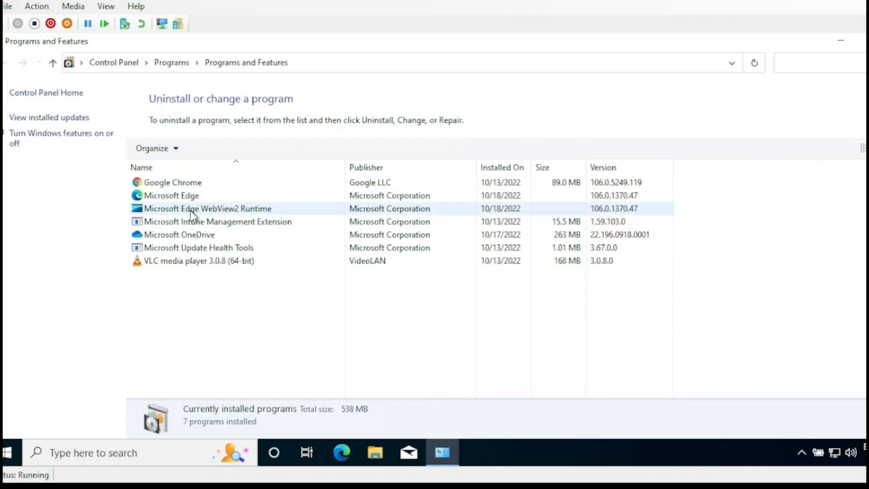
click(193, 248)
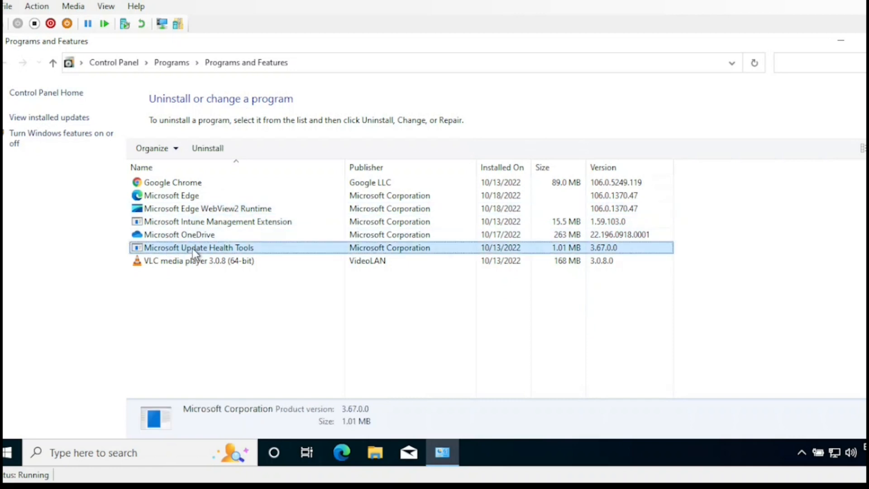
Search Windows for POWER and launch Windows PowerShell.
click(155, 458)
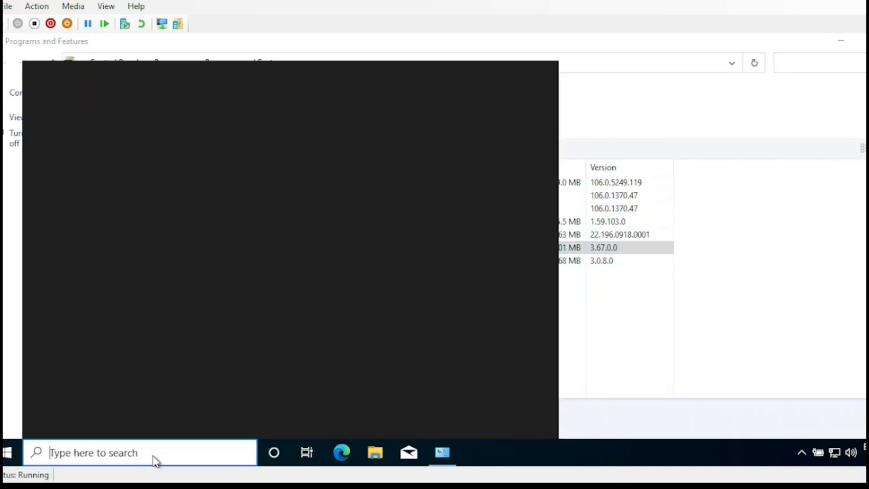
text(c)
key(BackSpace)
text(O)
key(BackSpace)
text(POWER)
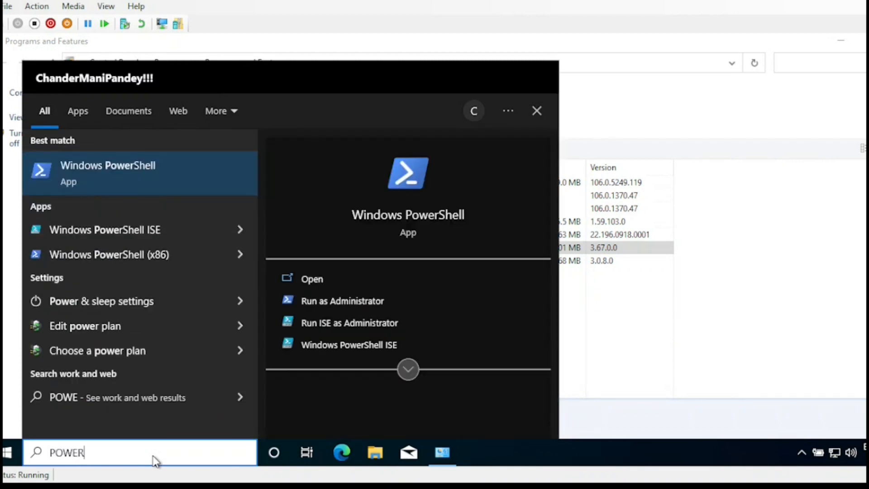
click(145, 157)
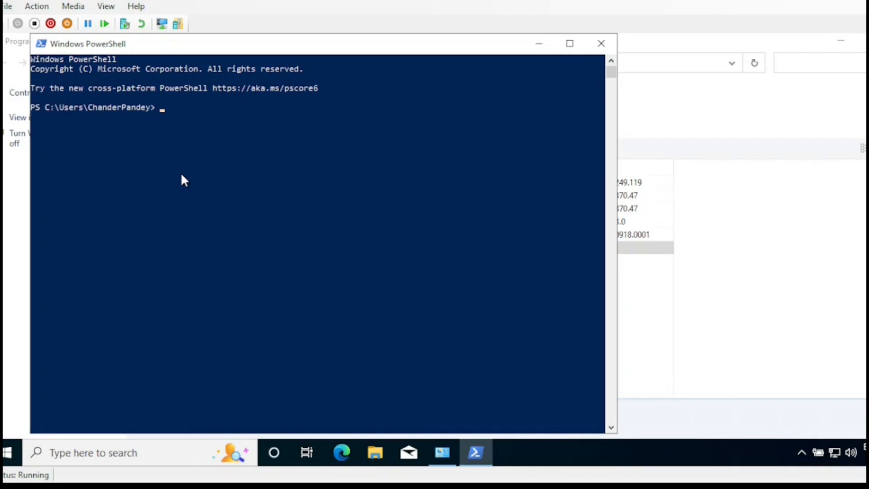
Run Get-WmiObject -Class Win32_Product | Where-Object {$_.Name -match "Microsoft Update Health Tools"} and widen the PowerShell window.
text(Get-WmiObject -Class Win32_Product | Where-Object {$_.Name -match "Microsoft Update Health Tools"})
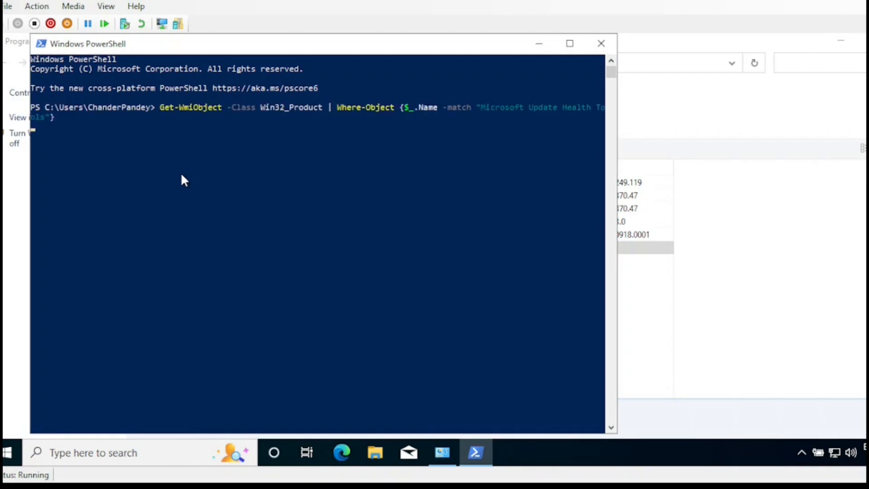
key(Return)
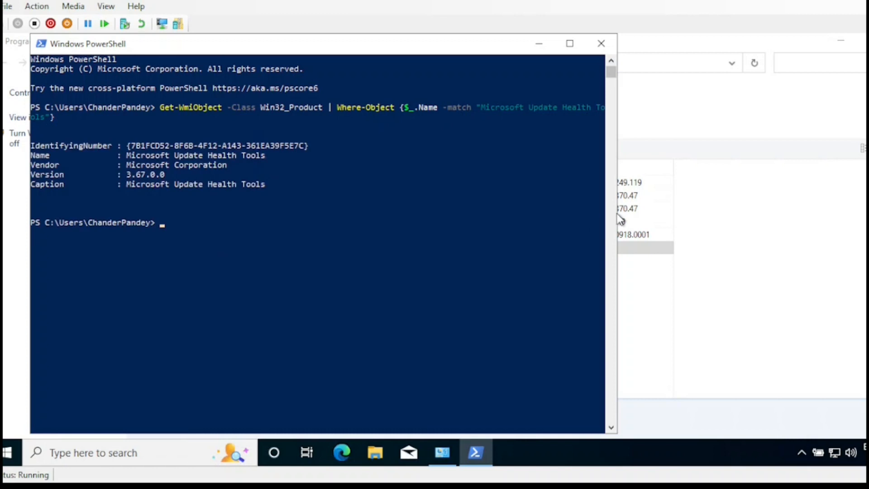
drag(616, 215, 808, 215)
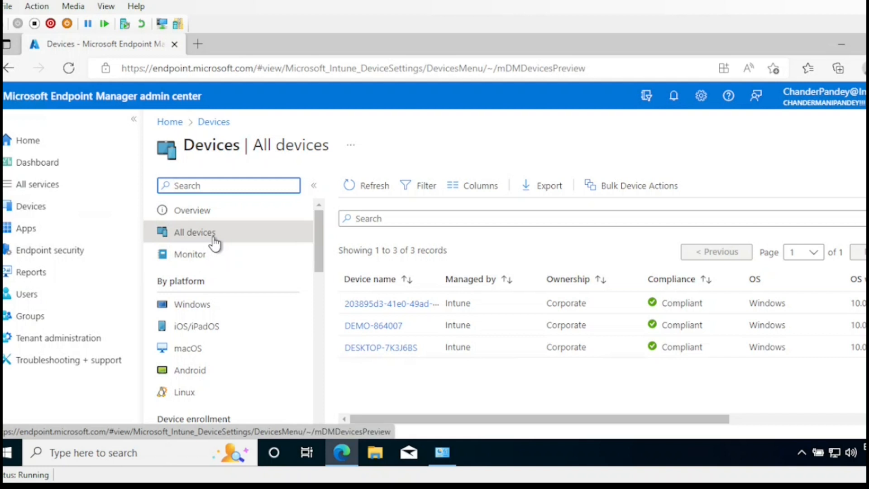
Open DESKTOP-7K3J6BS in the Microsoft Endpoint Manager admin center and search its discovered apps for UPDATE.
click(382, 349)
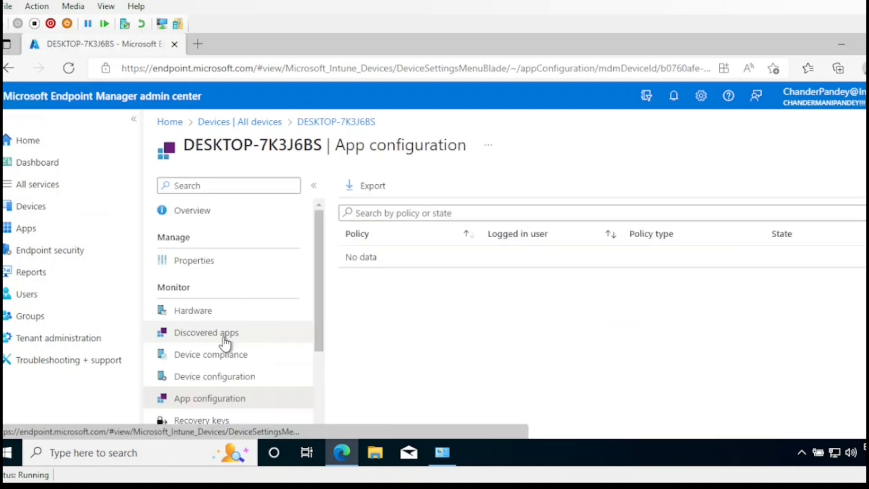
click(225, 342)
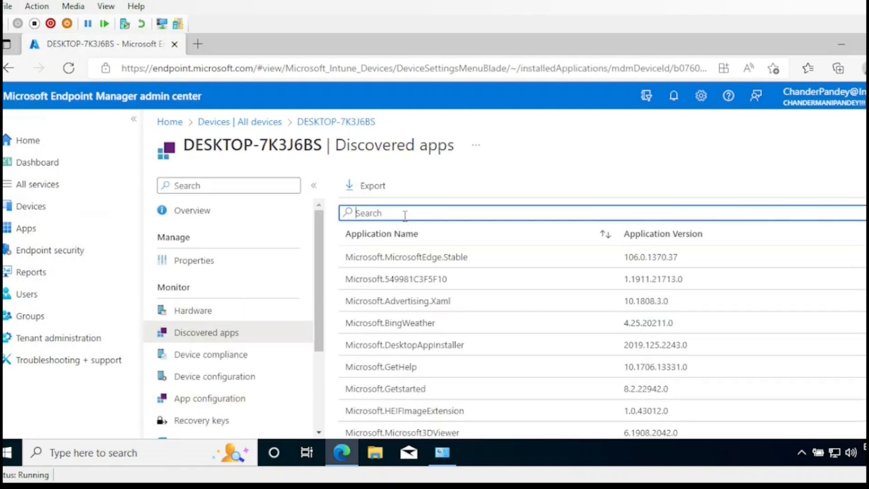
text(UPDATE)
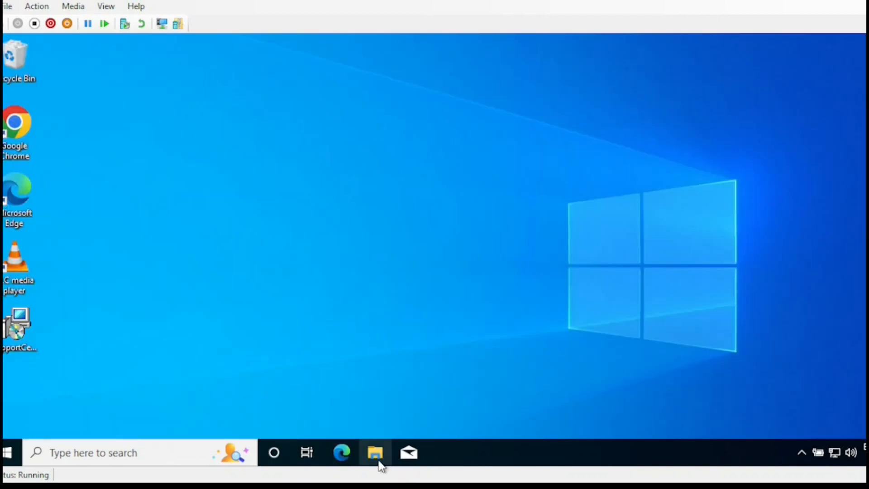
Open File Explorer and browse to the Program Files folder on Local Disk (C:).
click(379, 461)
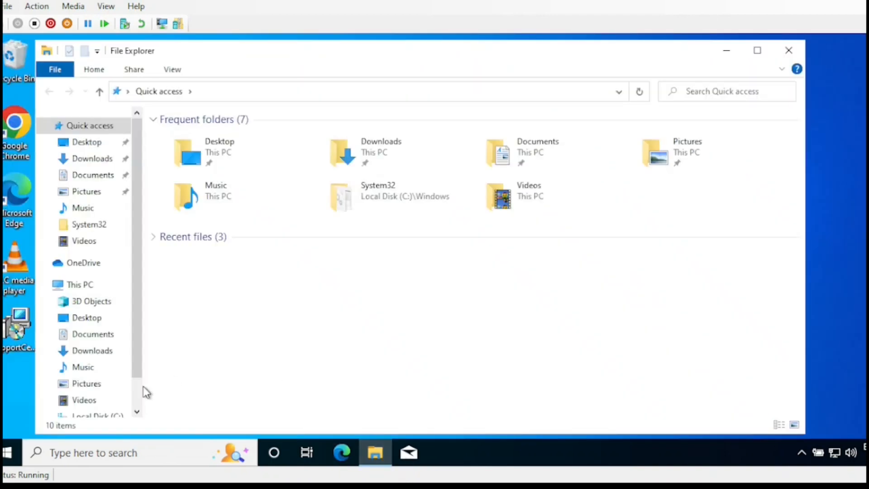
click(136, 412)
click(111, 378)
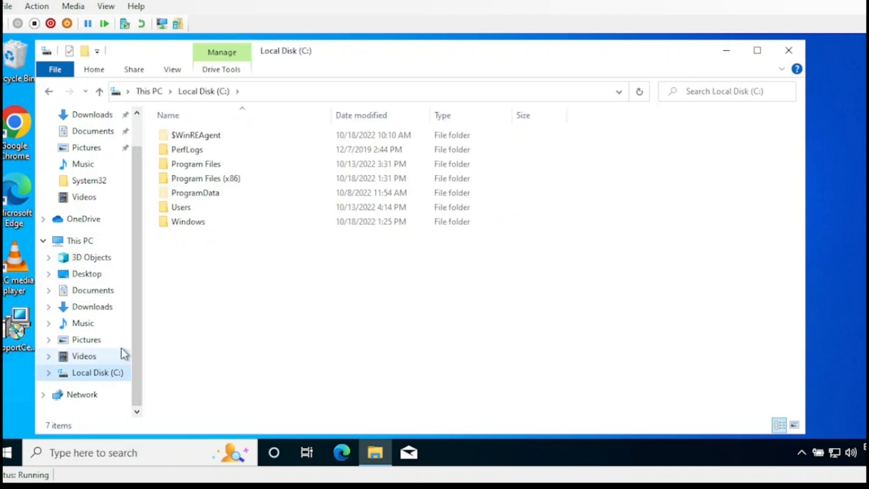
click(200, 167)
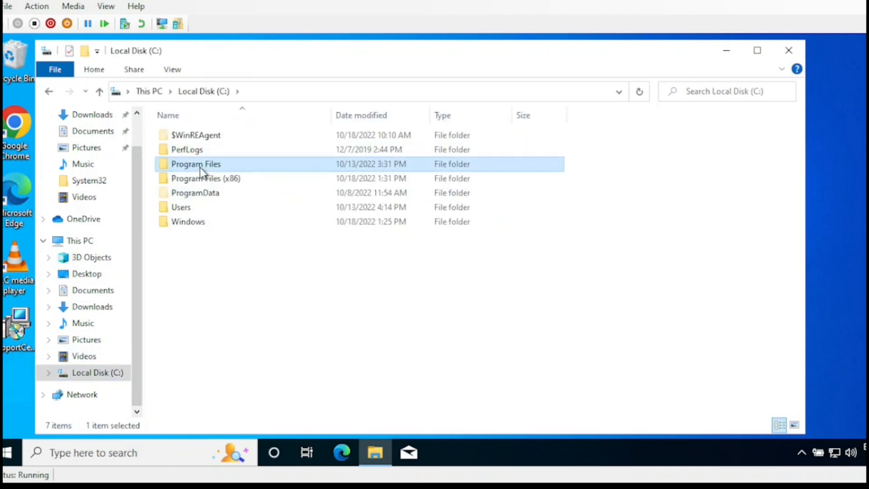
double_click(200, 168)
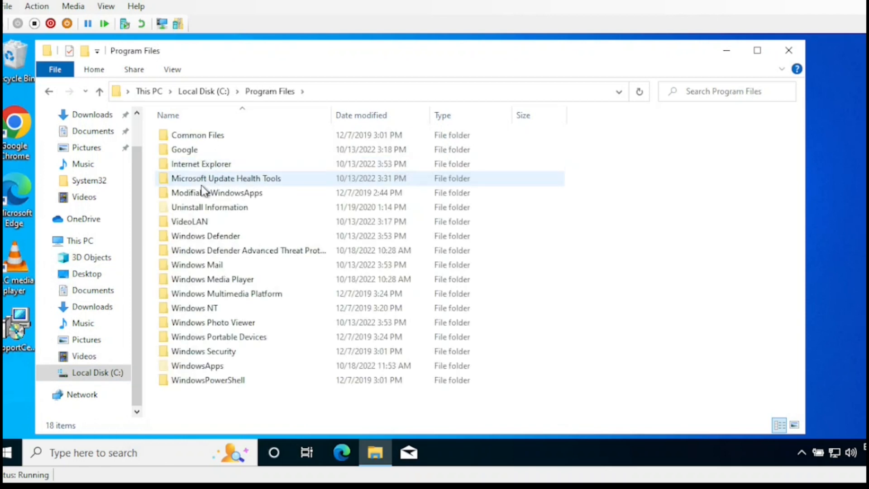
Browse to the Logs folder inside the Microsoft Update Health Tools program folder.
double_click(230, 178)
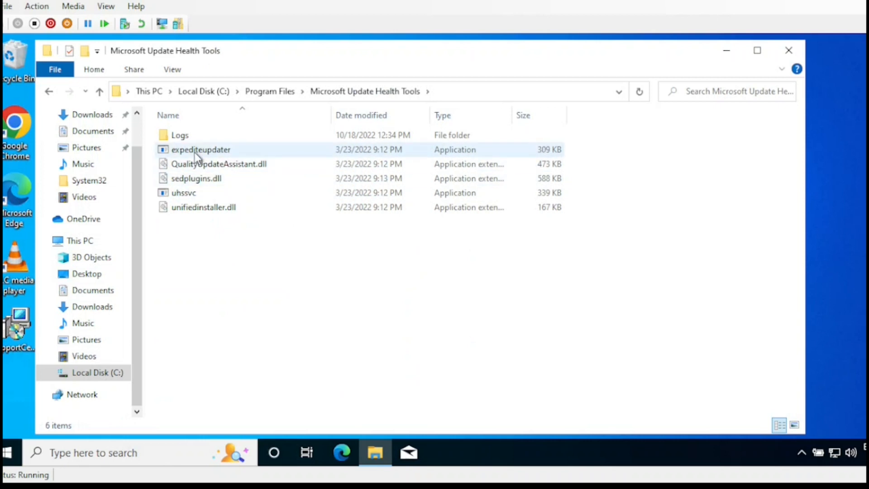
click(179, 138)
double_click(180, 138)
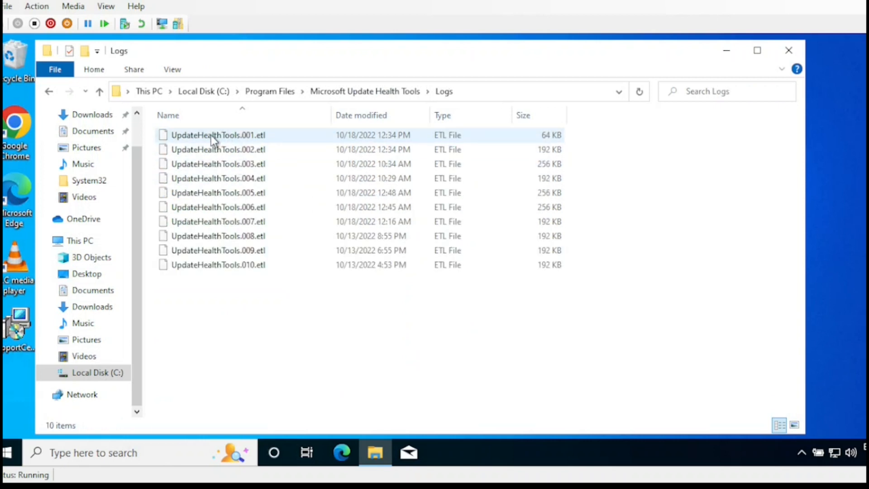
View UpdateHealthTools.001.etl in Notepad without making it the default app for .etl files, and close it.
click(244, 138)
right_click(243, 138)
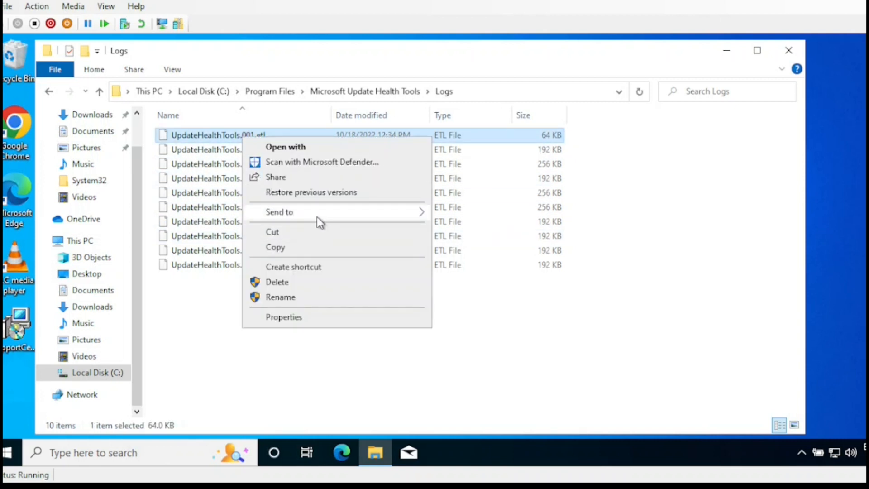
mouse_move(318, 219)
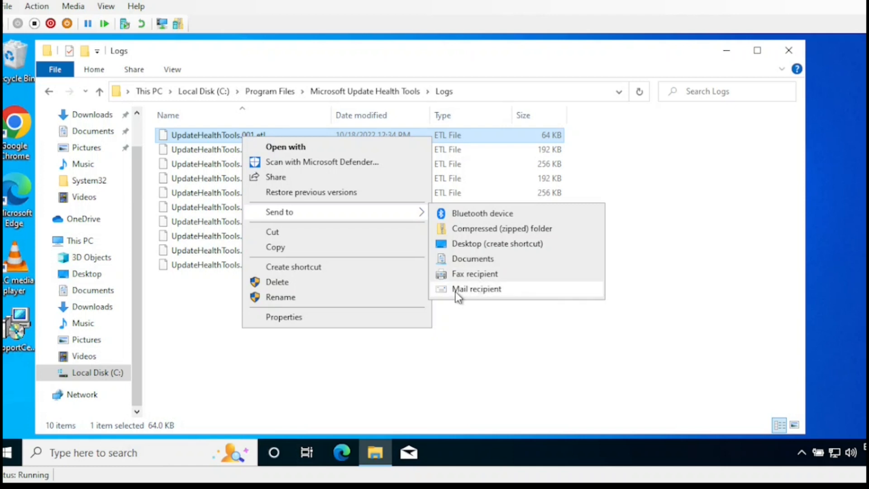
key(Escape)
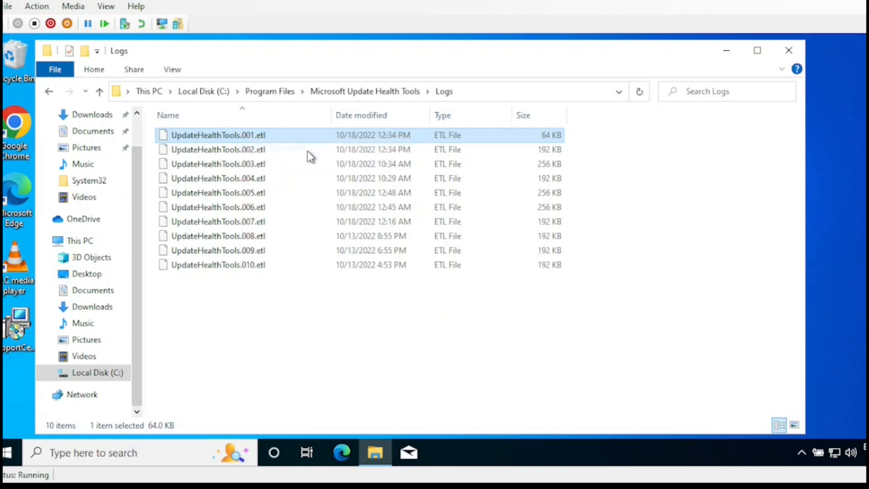
key(Return)
click(344, 267)
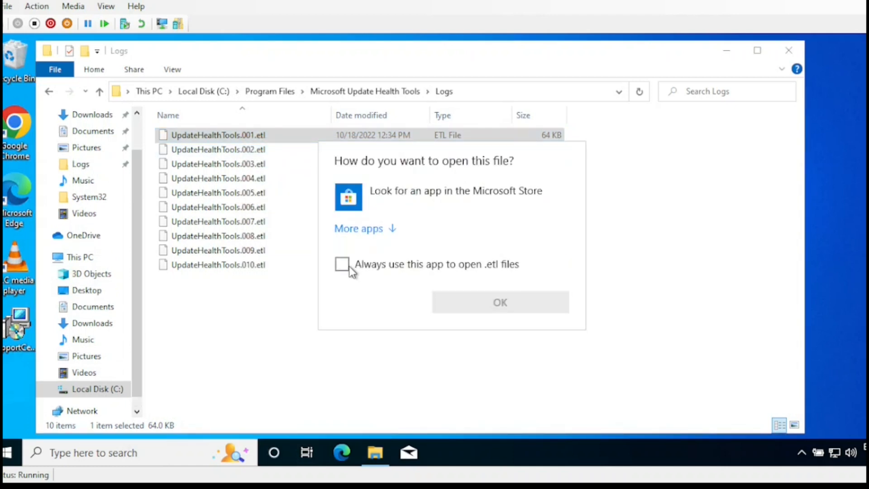
click(380, 233)
click(379, 231)
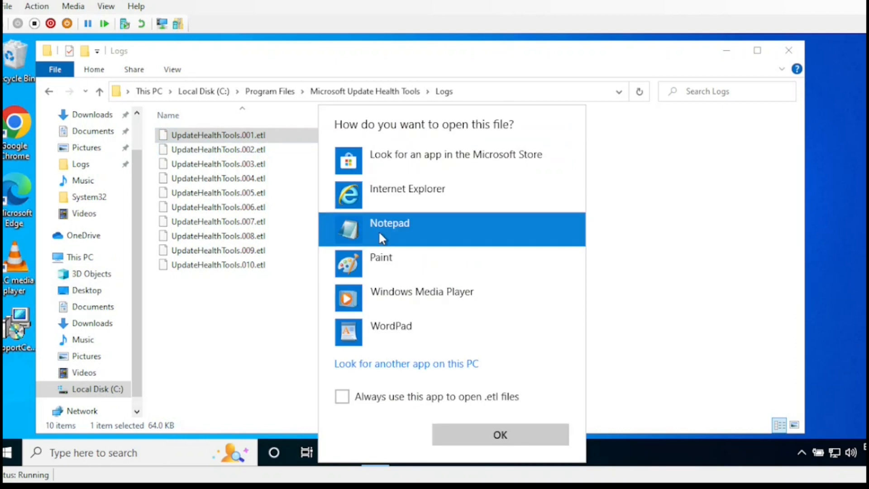
click(488, 441)
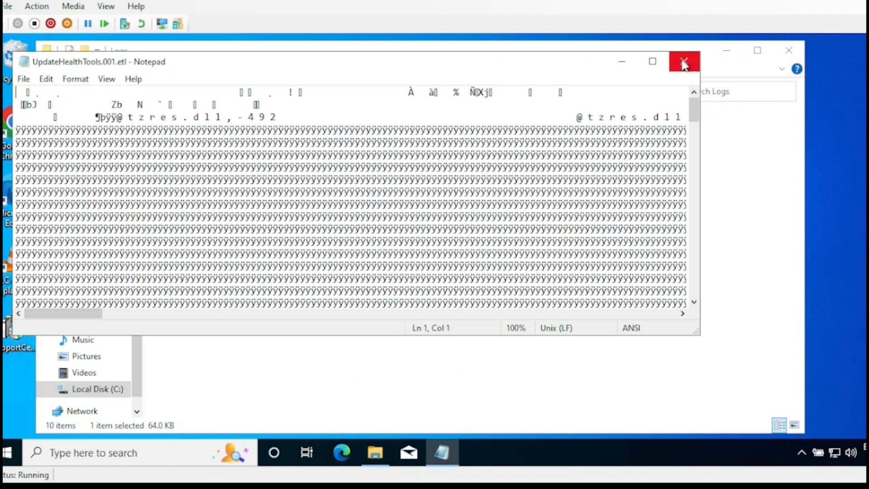
click(684, 61)
Install Configuration Manager Support Center from the installer package on the desktop and finish the setup wizard.
drag(596, 53, 707, 49)
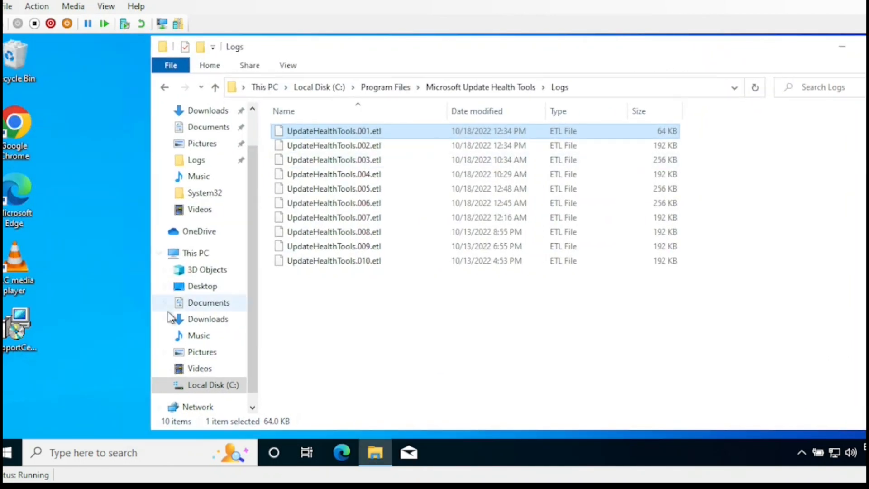
click(7, 340)
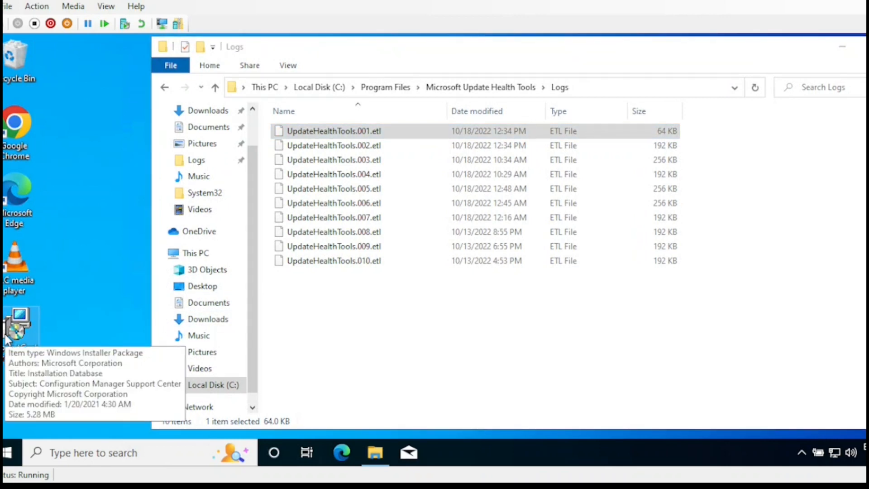
right_click(7, 340)
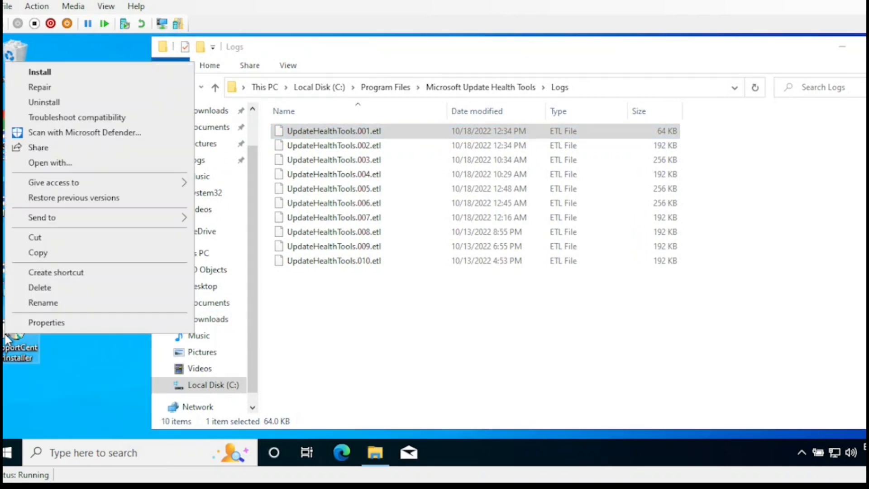
click(58, 73)
click(341, 295)
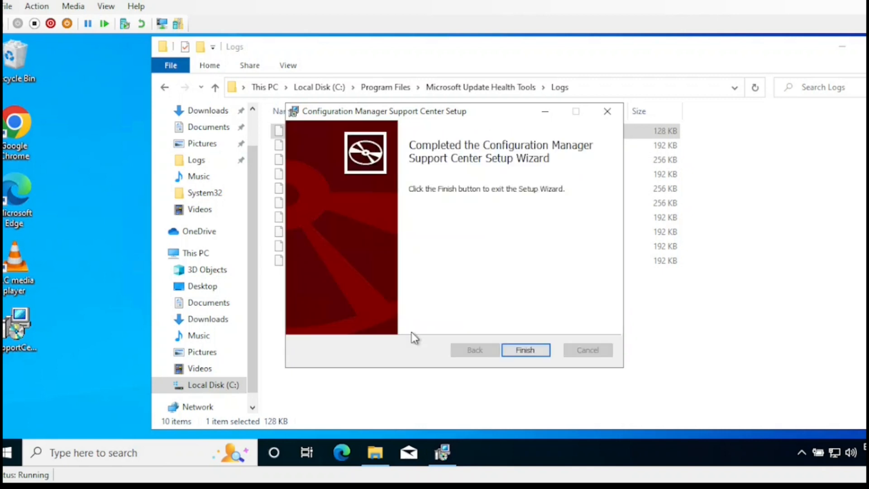
click(521, 350)
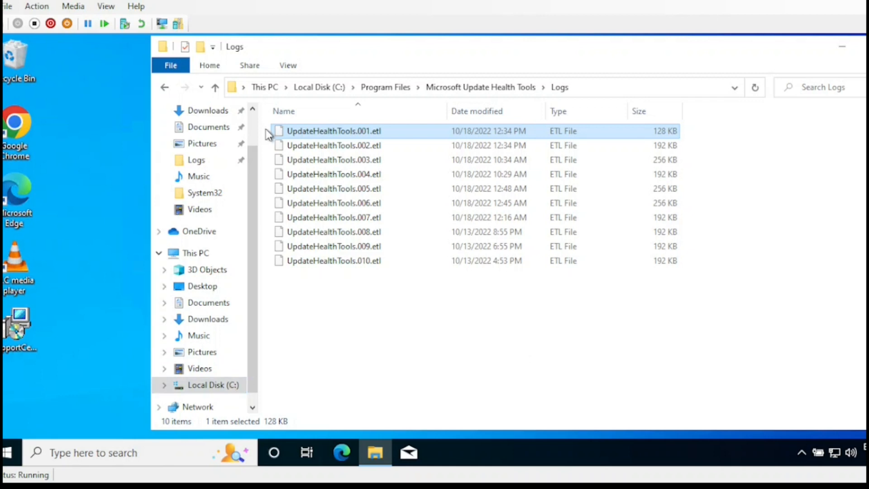
Launch CMLogViewer from the Configuration Manager Support Center folder in Program Files (x86) on Local Disk (C:).
click(336, 87)
double_click(346, 177)
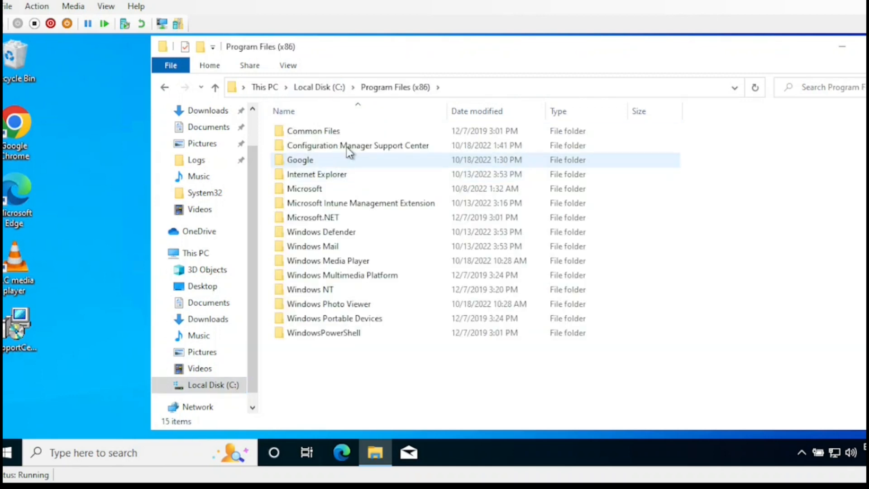
double_click(401, 148)
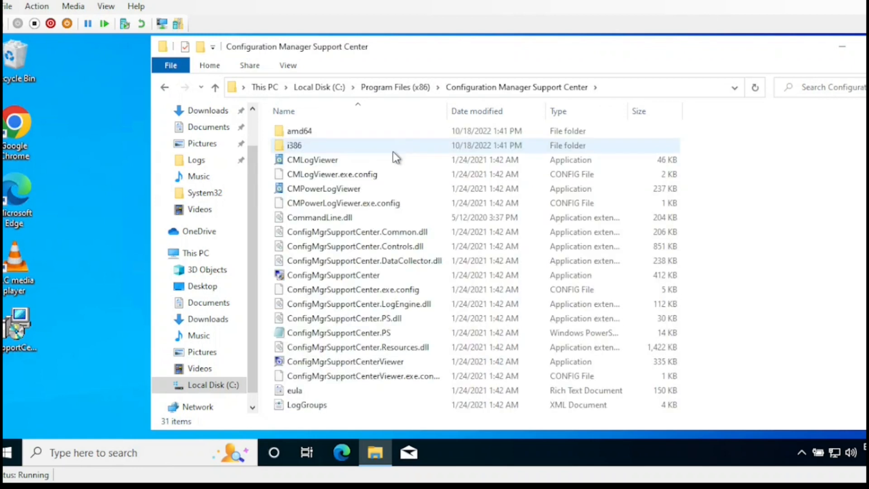
double_click(328, 167)
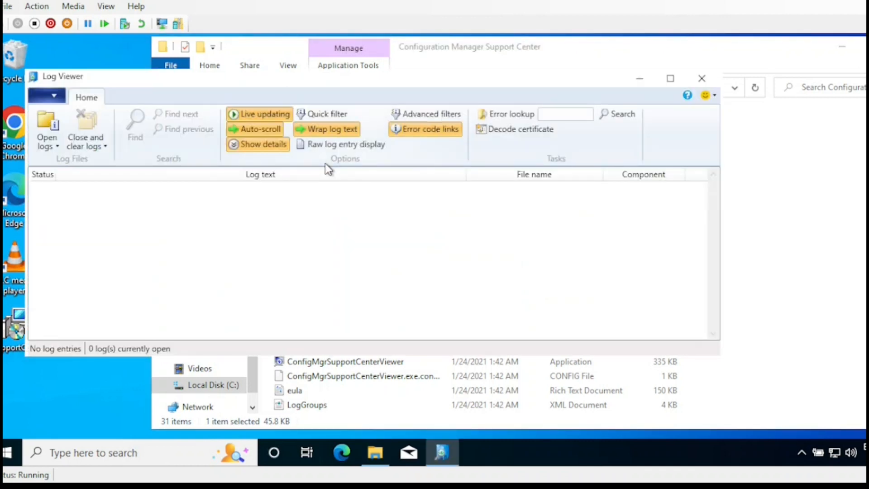
Show all file types in the Microsoft Update Health Tools Logs folder and open UpdateHealthTools.001.etl in Log Viewer.
click(46, 142)
click(76, 163)
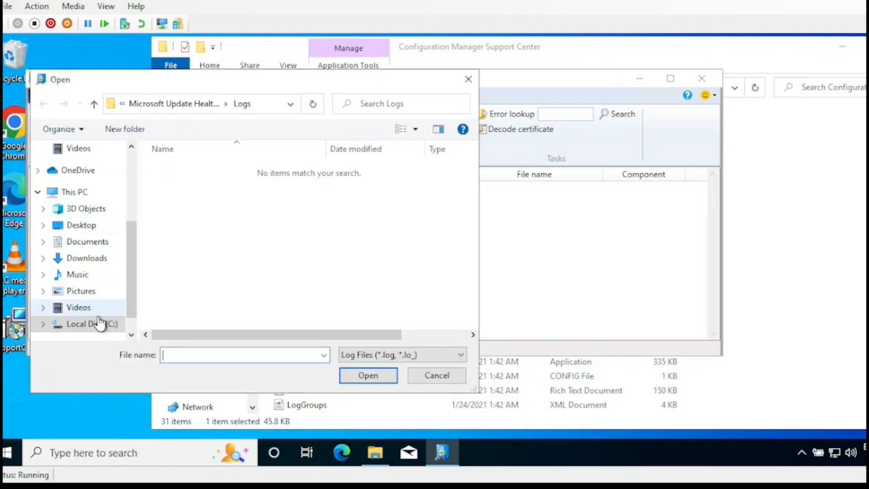
click(393, 353)
click(368, 390)
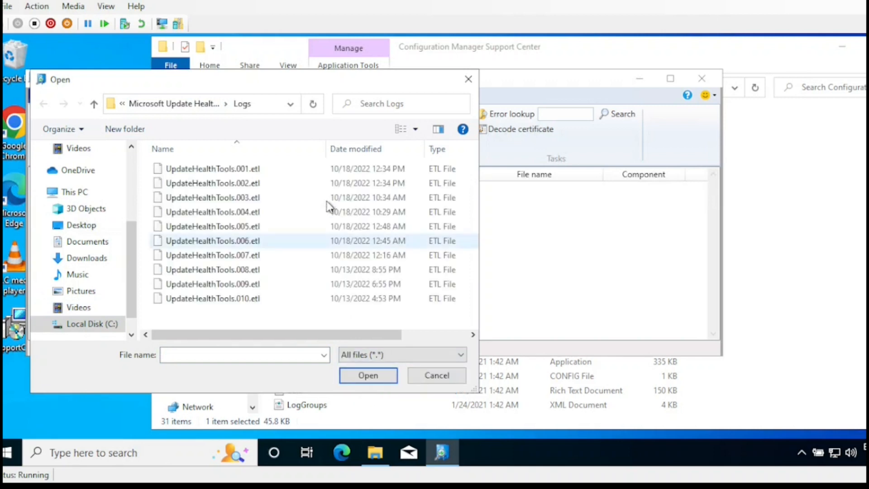
click(240, 174)
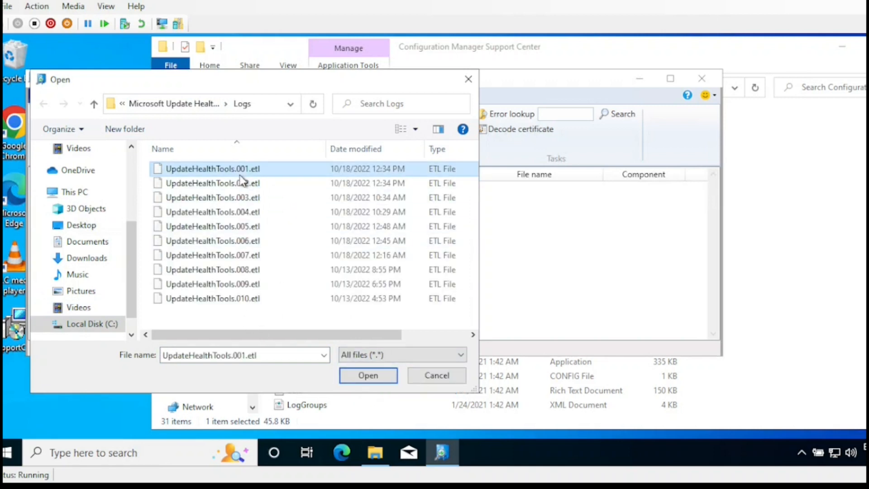
drag(272, 317, 221, 174)
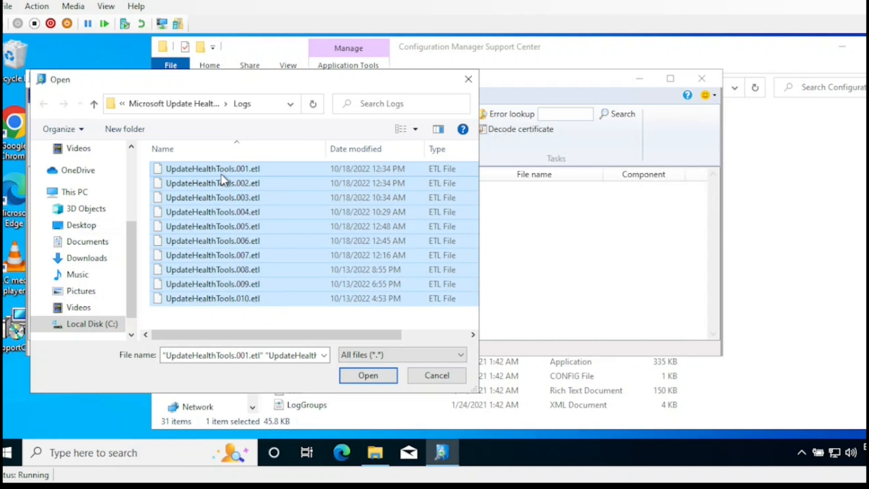
click(221, 175)
click(368, 375)
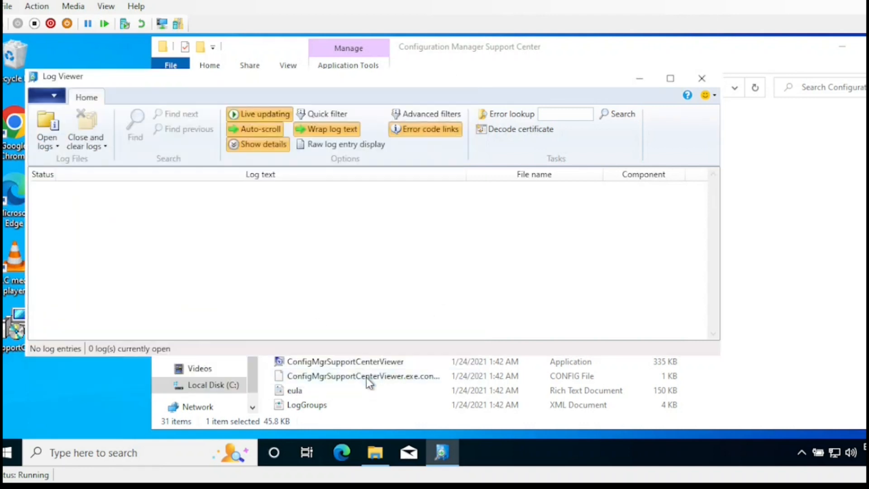
Maximize Log Viewer, widen the Log text column and review the Update Health Tools log entries.
click(671, 78)
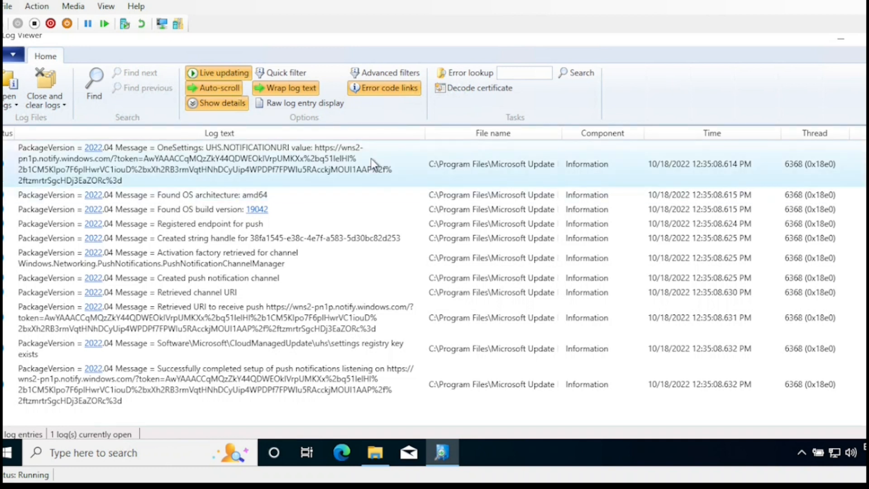
drag(424, 135, 466, 136)
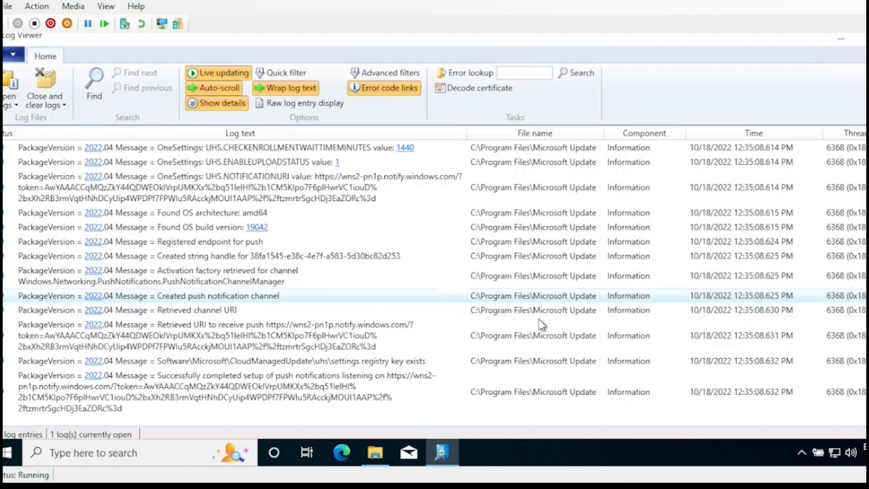
scroll(434, 281, up, 1)
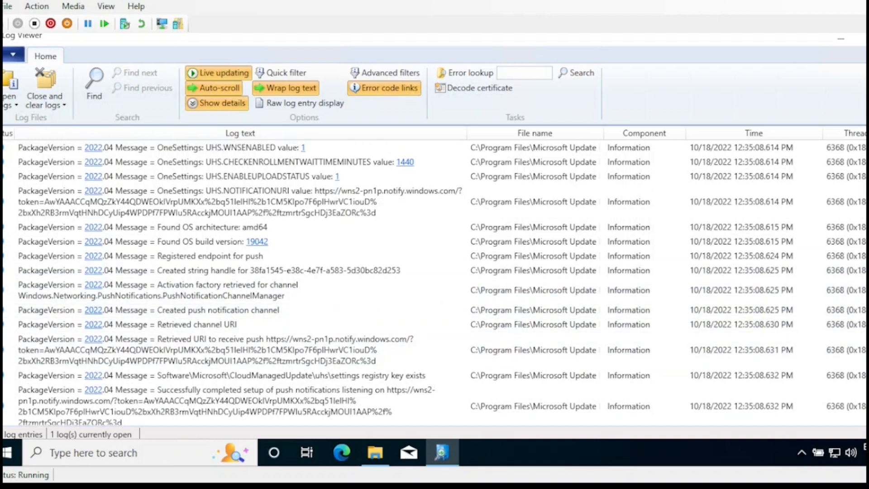
scroll(434, 281, down, 1)
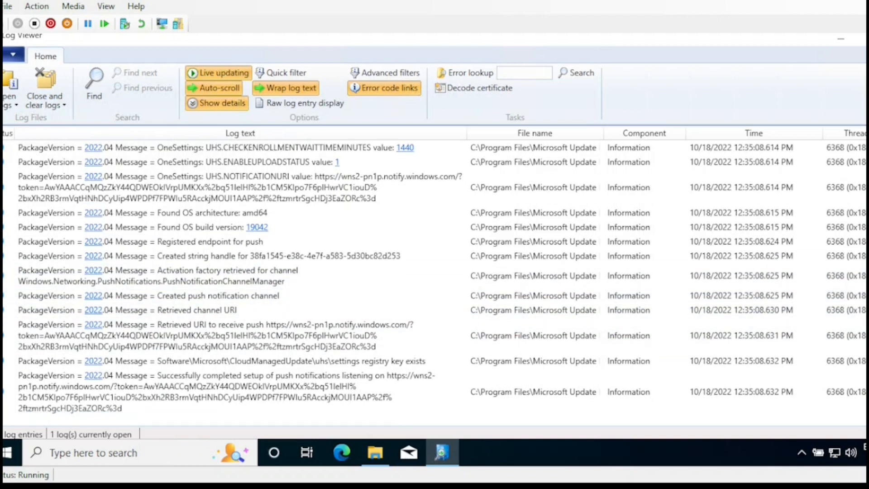
scroll(434, 280, up, 5)
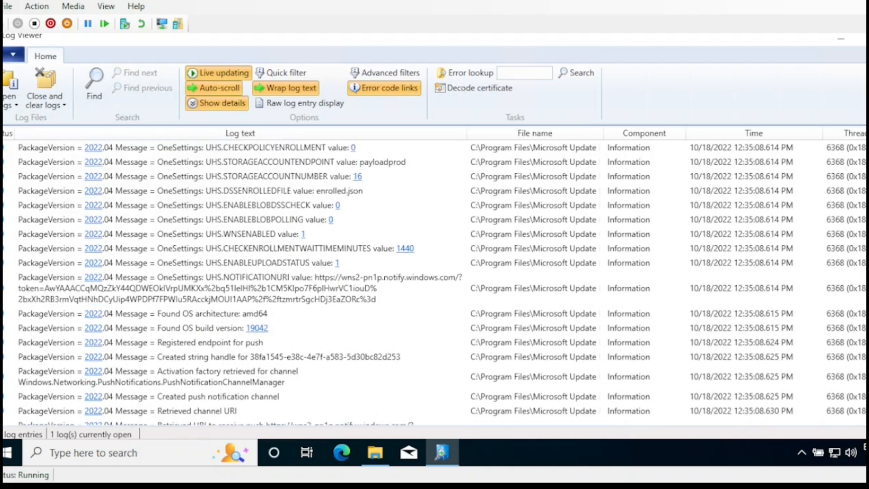
scroll(435, 280, up, 5)
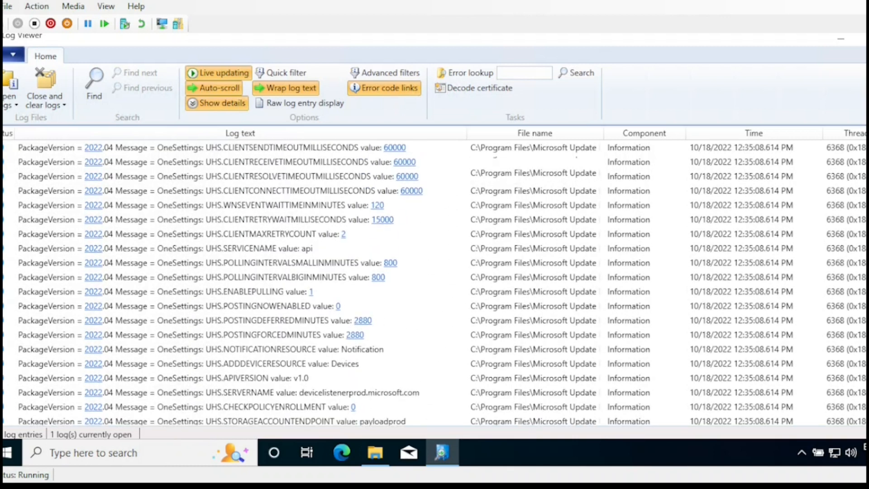
scroll(435, 281, up, 3)
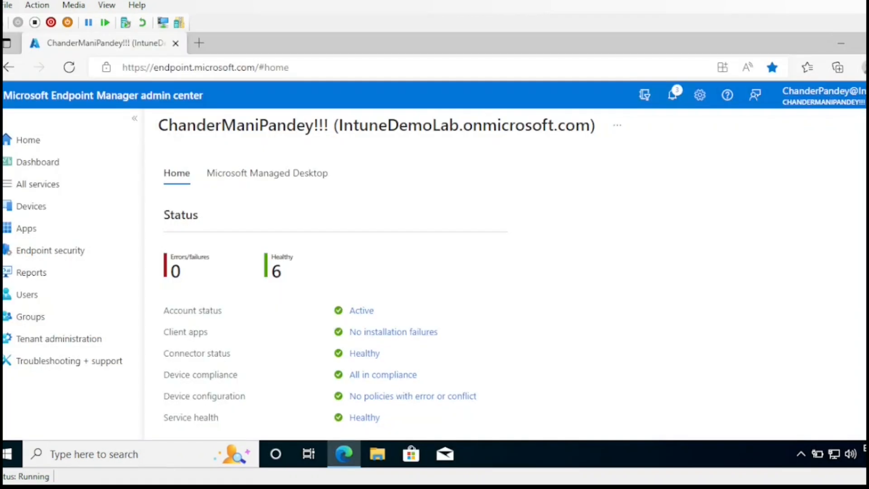
Switch to the Microsoft Endpoint Manager admin center and open Quality updates for Windows 10 and later (preview) for devices.
click(36, 206)
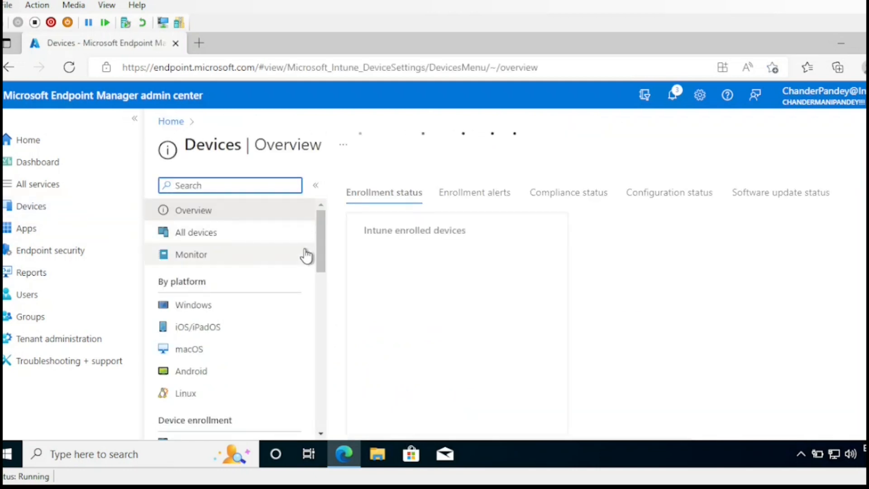
scroll(320, 248, down, 6)
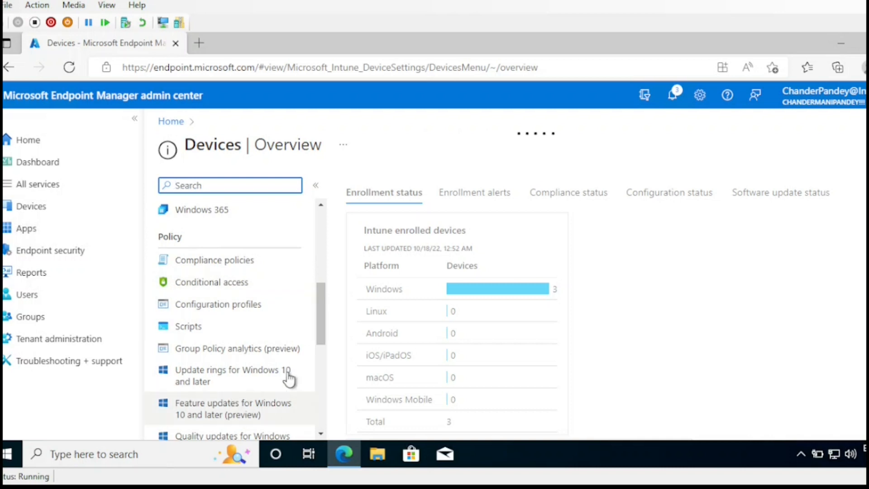
drag(320, 338, 320, 358)
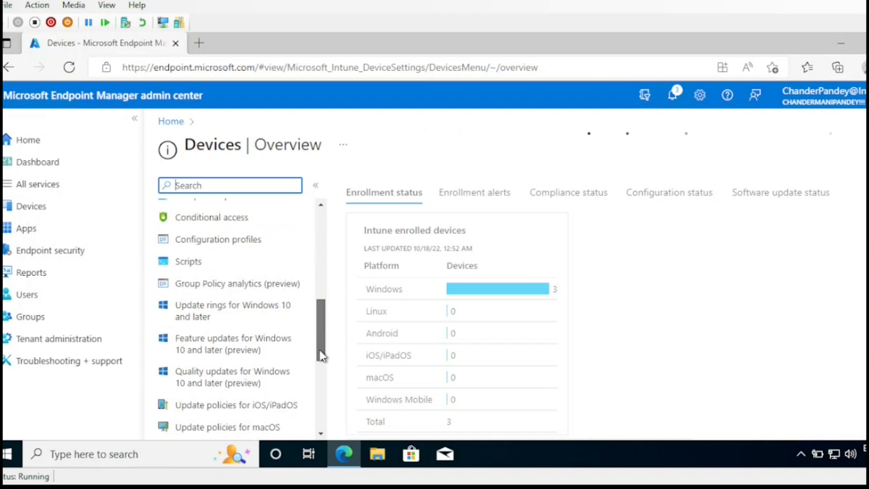
click(215, 382)
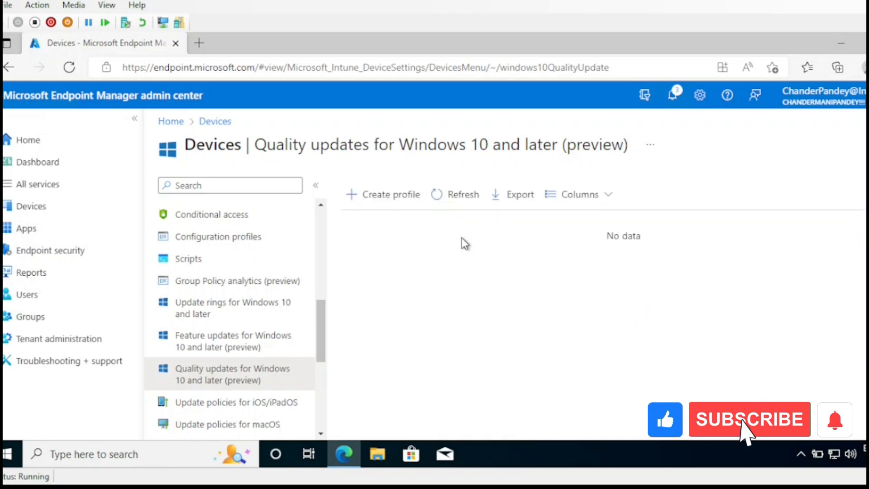
Start a new quality update profile for Windows 10 and later and name it 20H2.
click(394, 202)
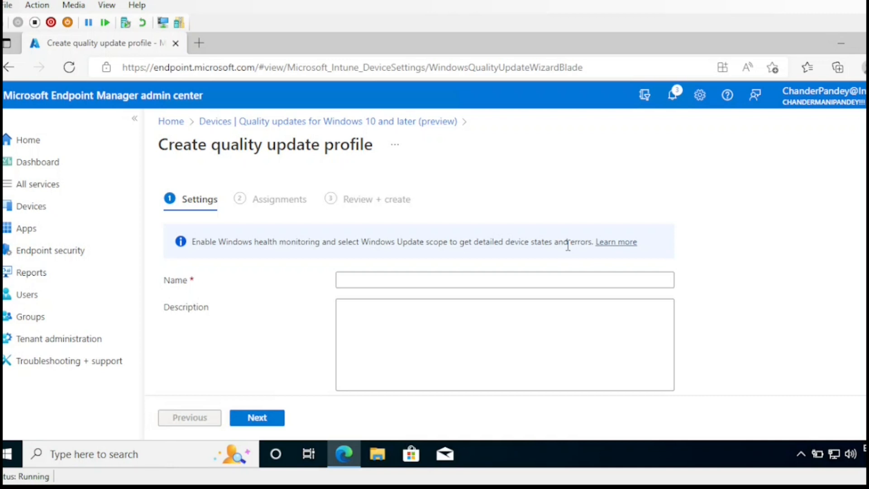
click(450, 279)
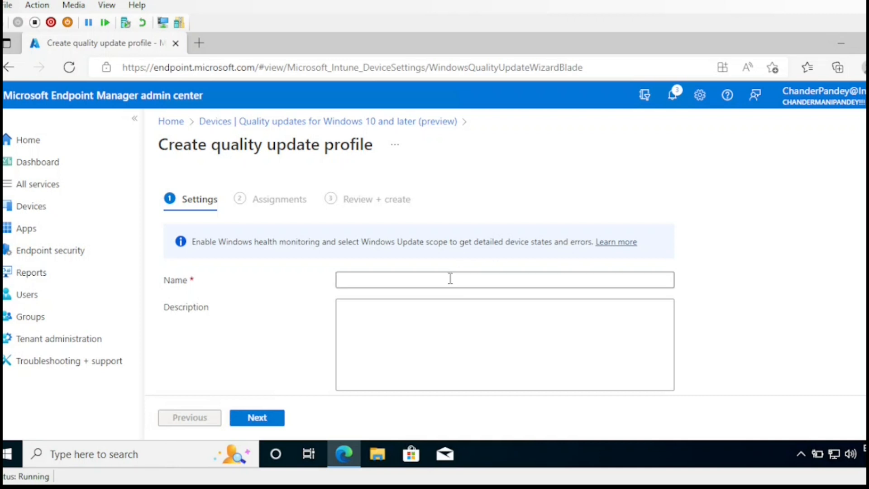
text(20)
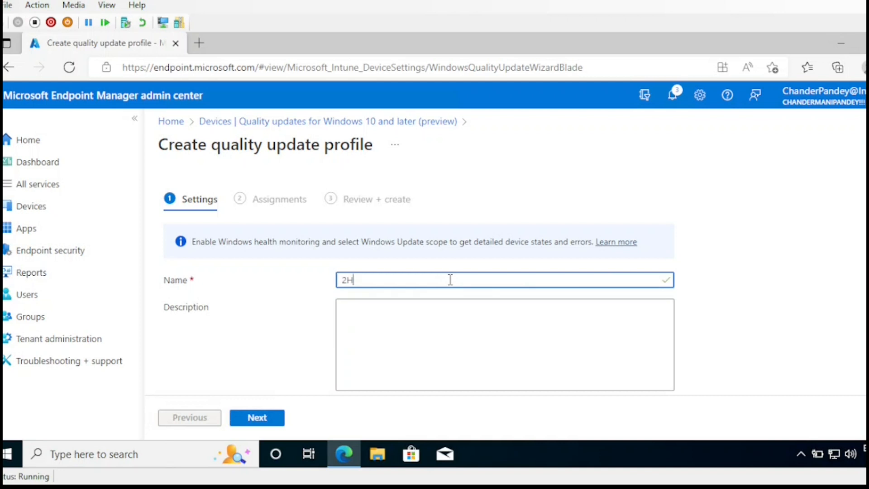
text(H2)
Expedite quality updates for devices below 10/11/2022 - 2022.10 B Security Updates for Windows 10 and later, and continue to the assignments.
scroll(451, 279, down, 5)
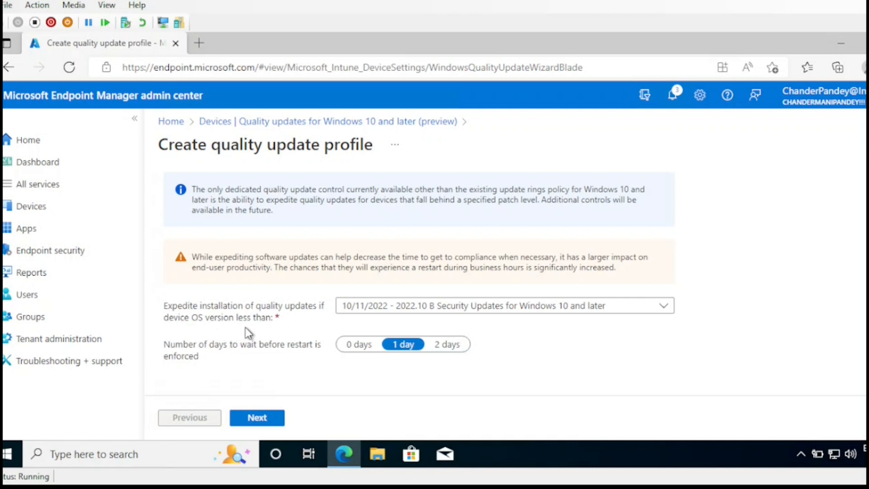
click(626, 307)
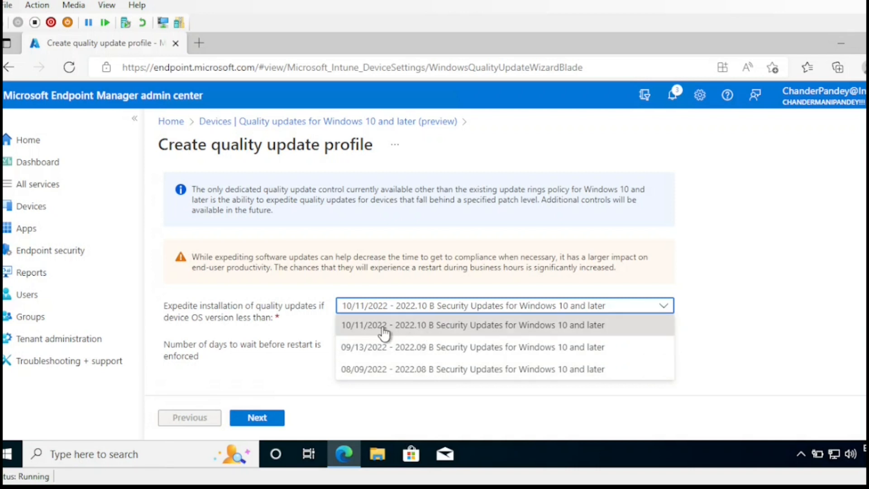
click(431, 326)
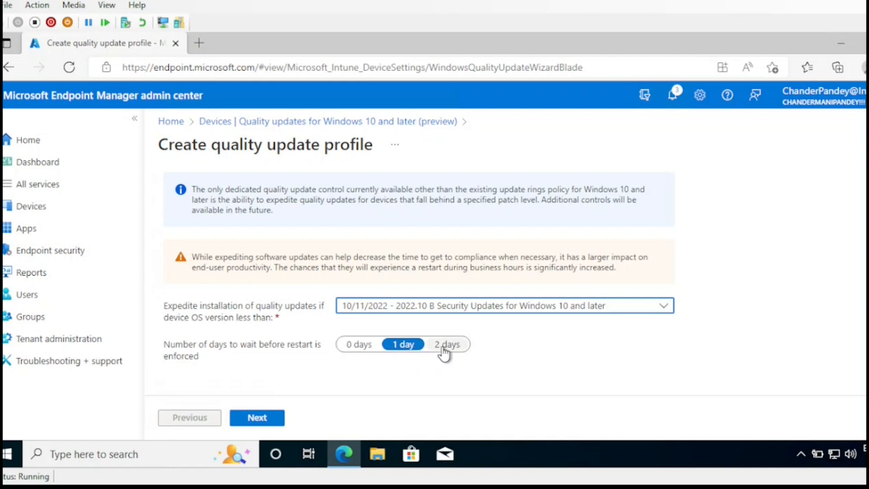
click(270, 420)
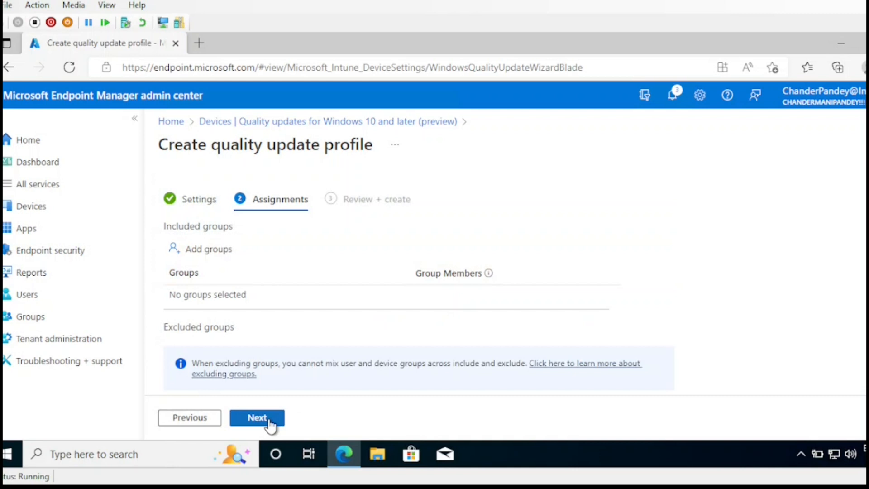
Assign the profile to the test group and create it.
click(217, 254)
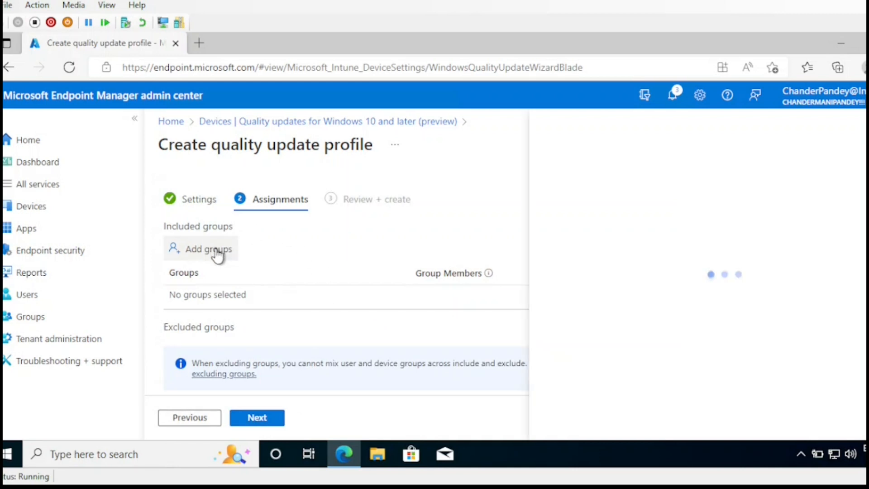
scroll(799, 242, down, 3)
click(584, 233)
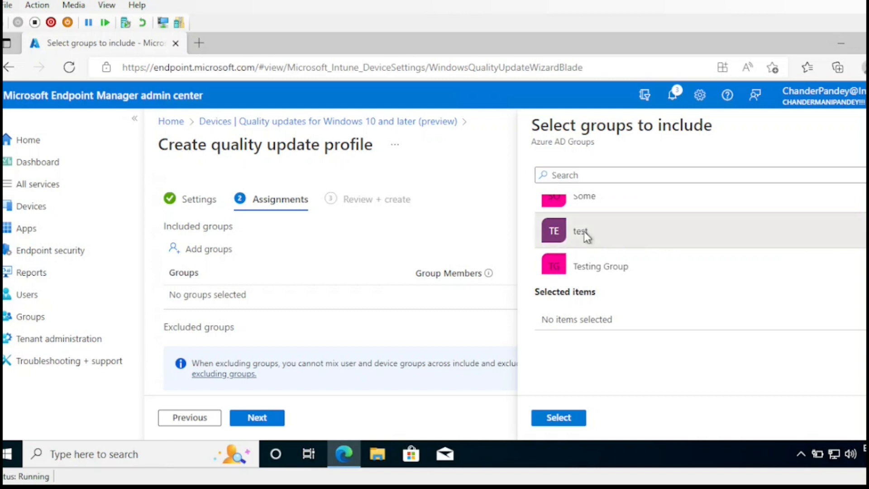
click(558, 418)
click(266, 426)
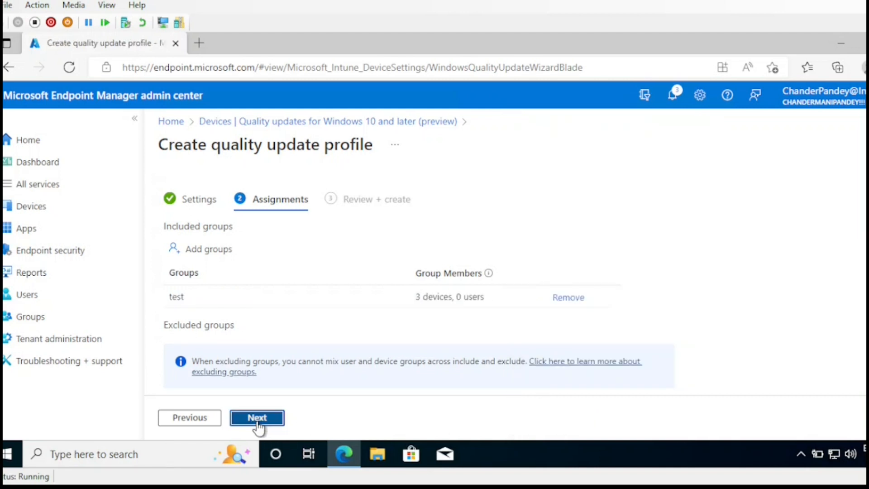
click(257, 423)
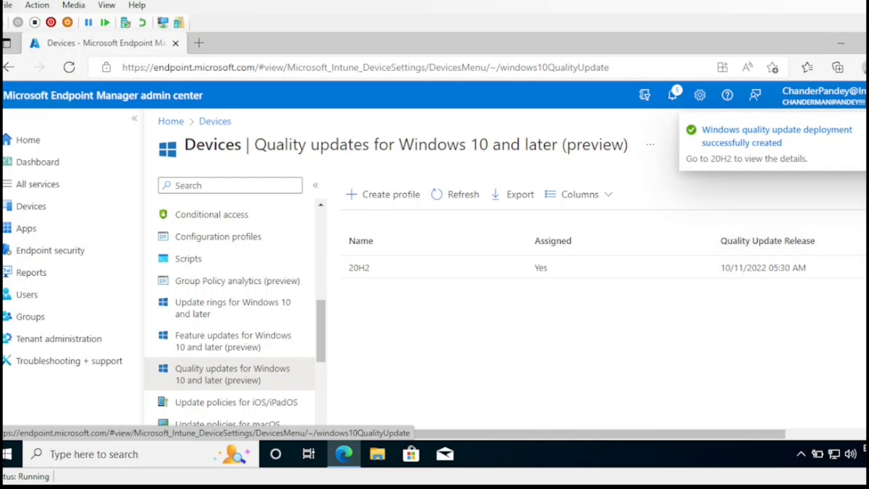
drag(659, 434, 688, 435)
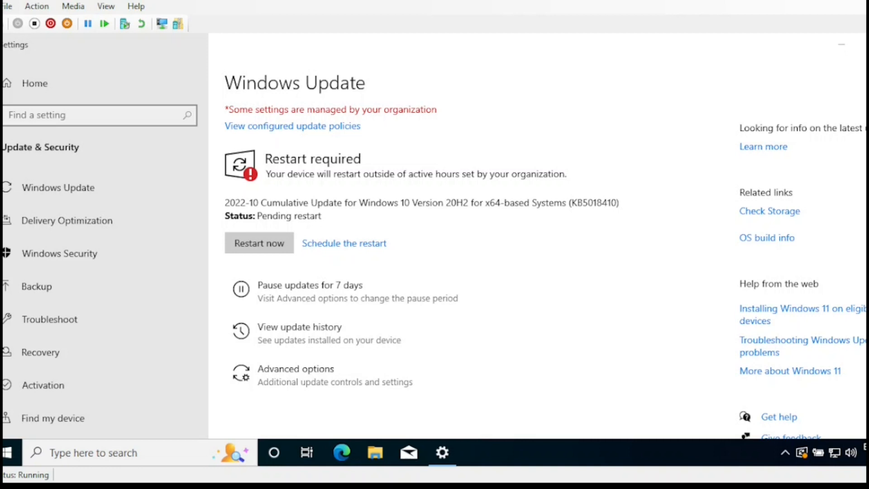
Restart the device to finish the pending cumulative update and sign back in with the account password.
click(259, 246)
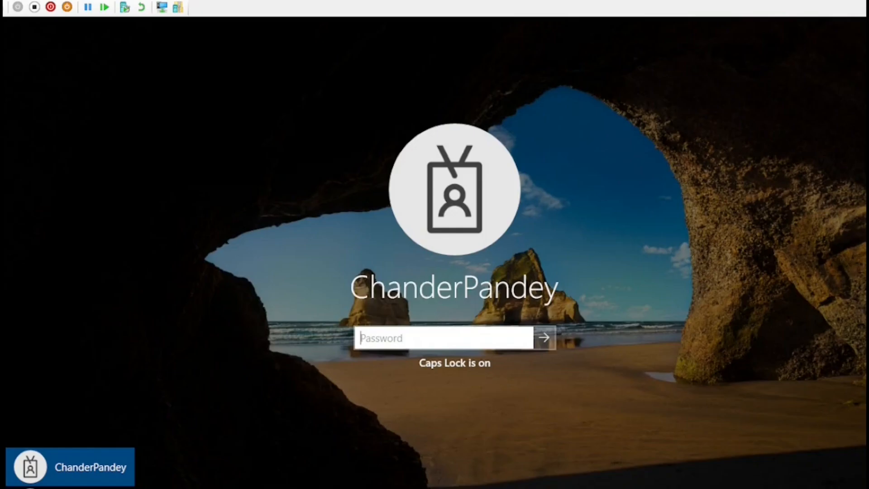
key(Return)
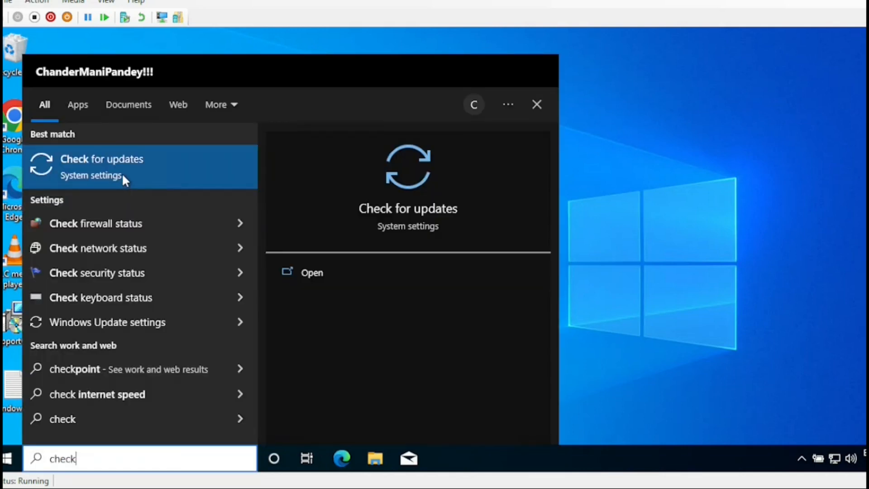
Review the installed quality updates in the Windows Update history and run winver to check the Windows version.
click(122, 175)
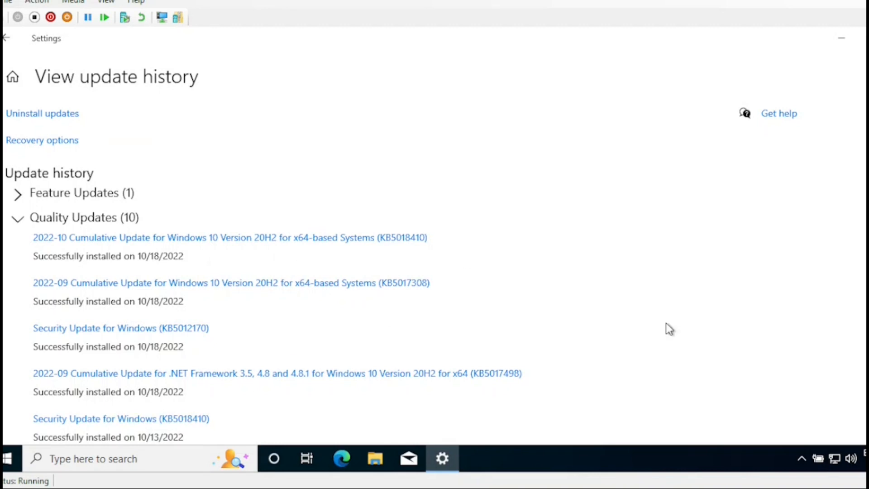
click(167, 461)
text(winver)
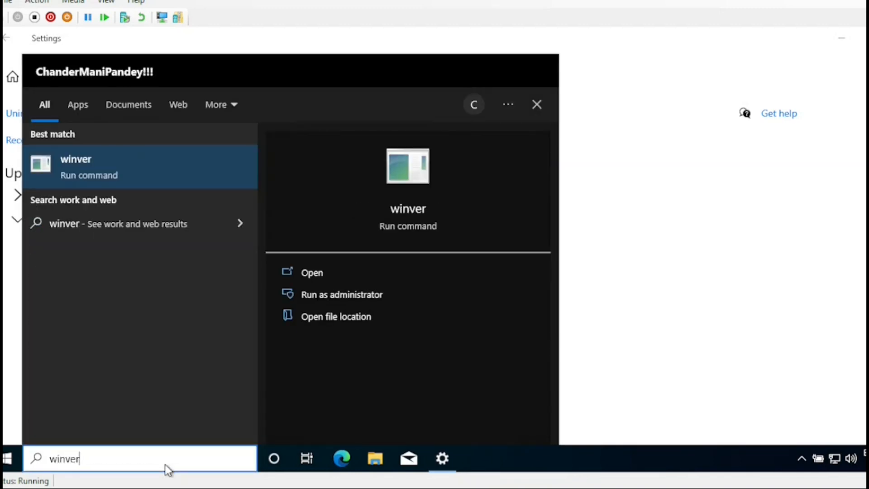
key(Return)
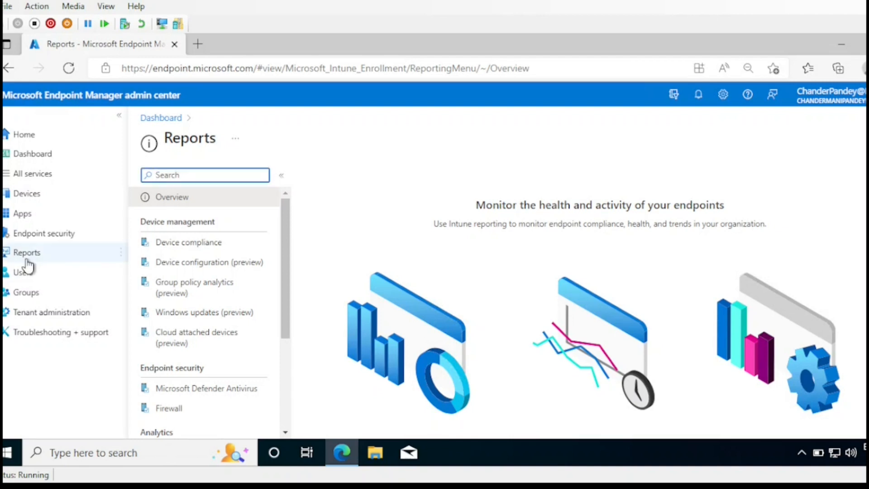
Generate the Windows 10 and later Expedited updates report again for the 20H2 update profile.
click(209, 317)
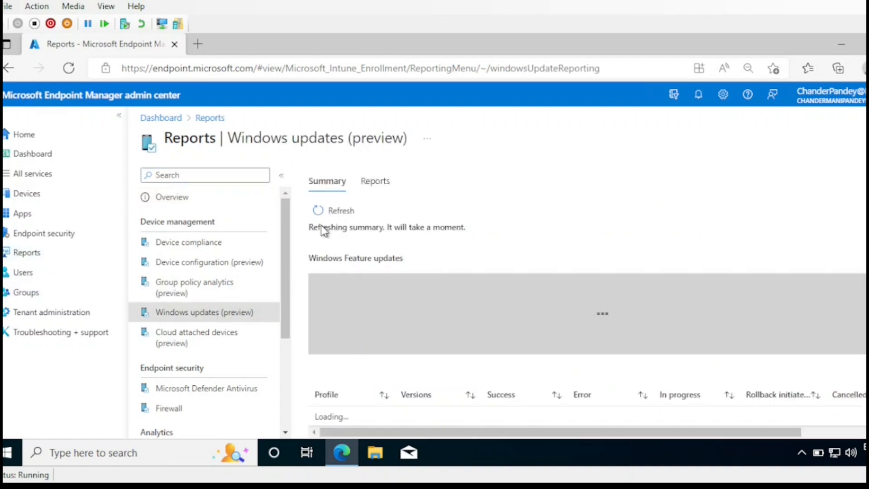
click(377, 184)
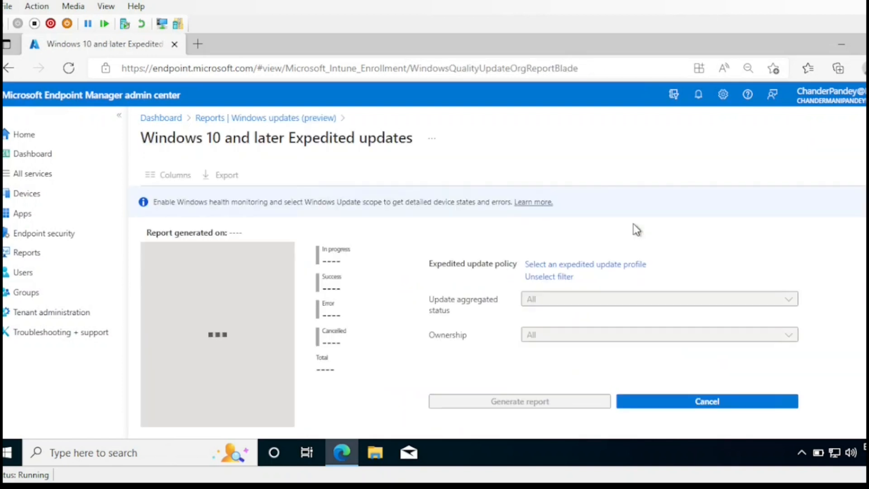
click(575, 266)
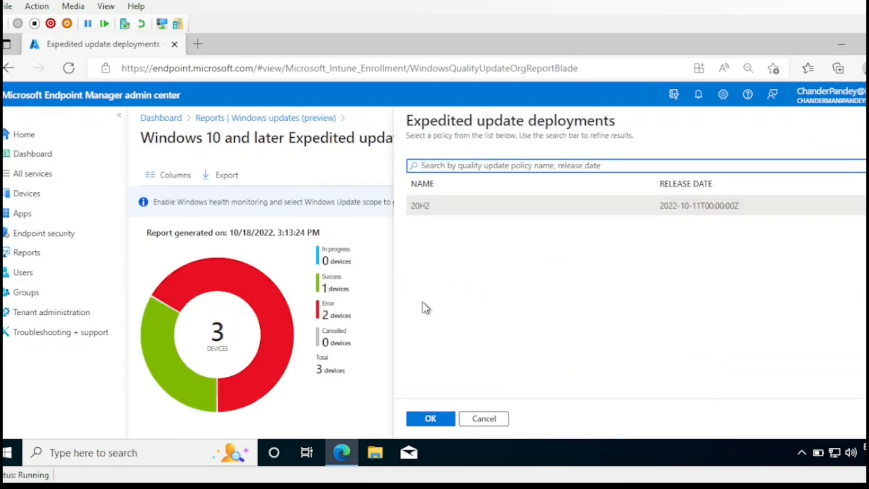
click(434, 423)
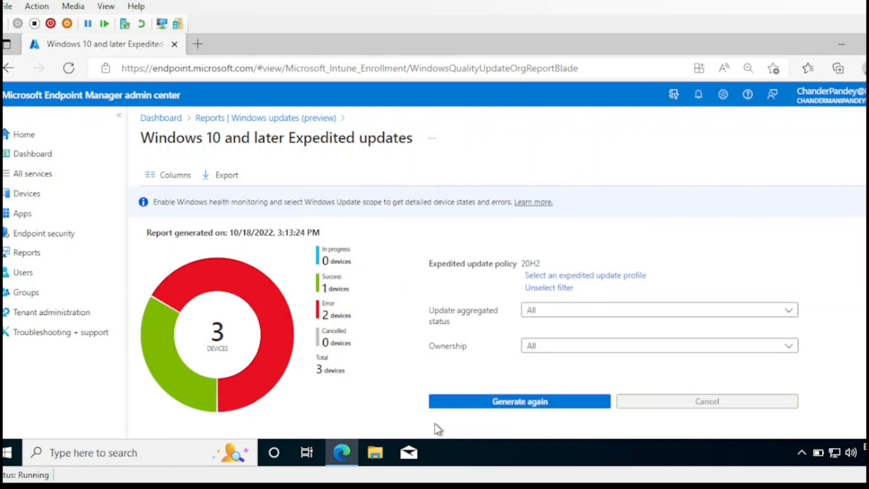
click(521, 404)
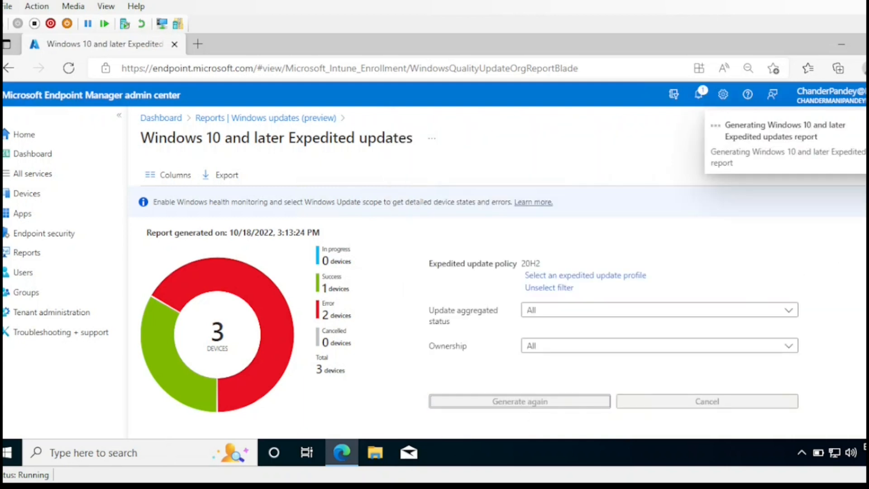
Examine the update states of DESKTOP-7K3J6BS in the report and the operating system version in the device's hardware details.
scroll(147, 427, down, 3)
drag(147, 428, 208, 432)
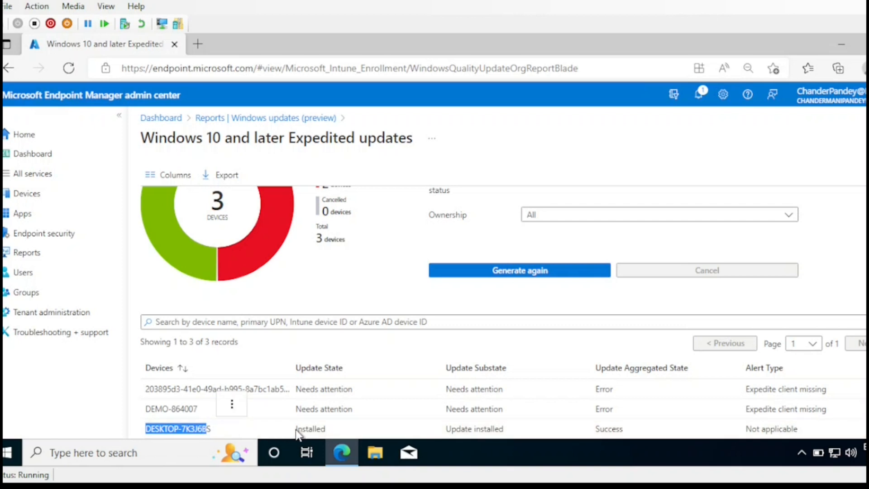
double_click(321, 430)
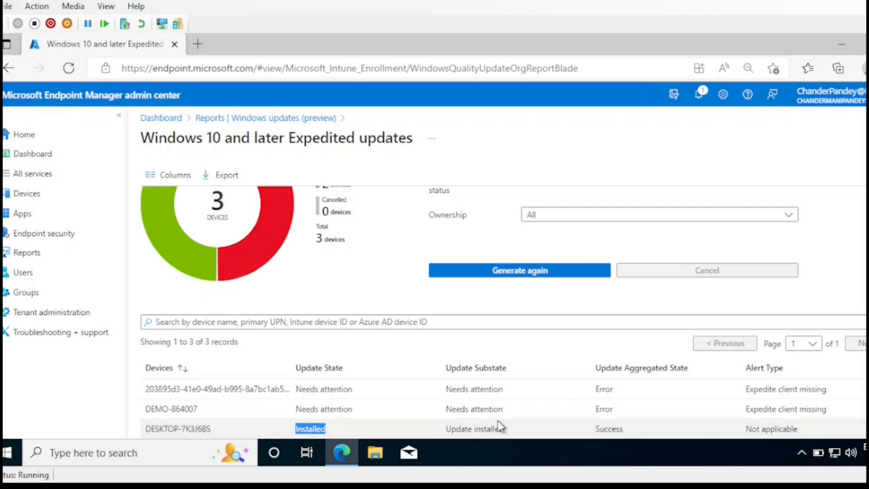
drag(512, 432, 446, 432)
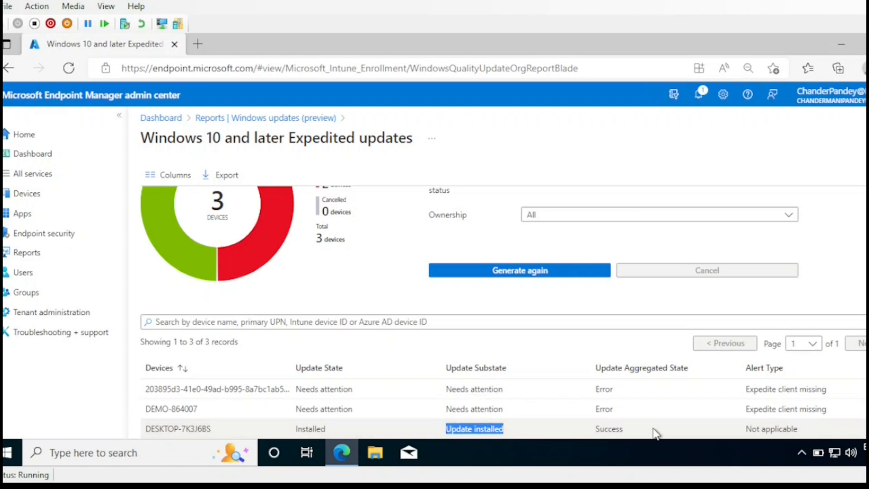
drag(655, 436, 593, 434)
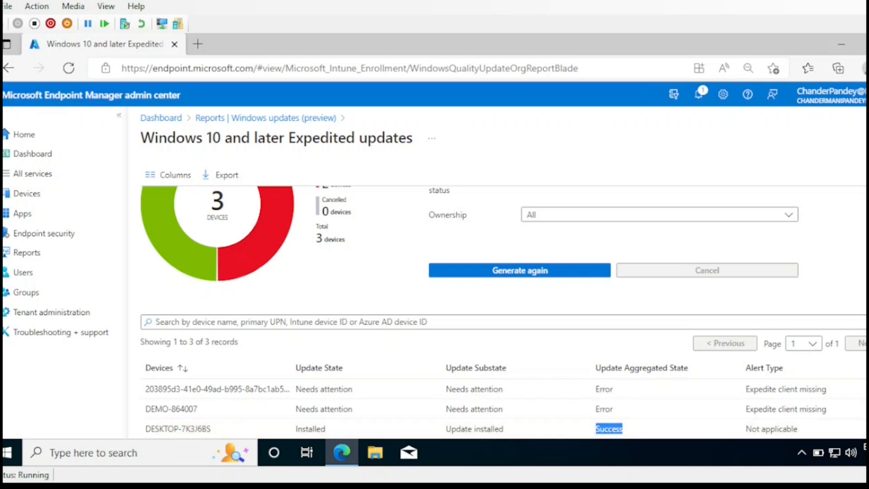
scroll(503, 312, up, 1)
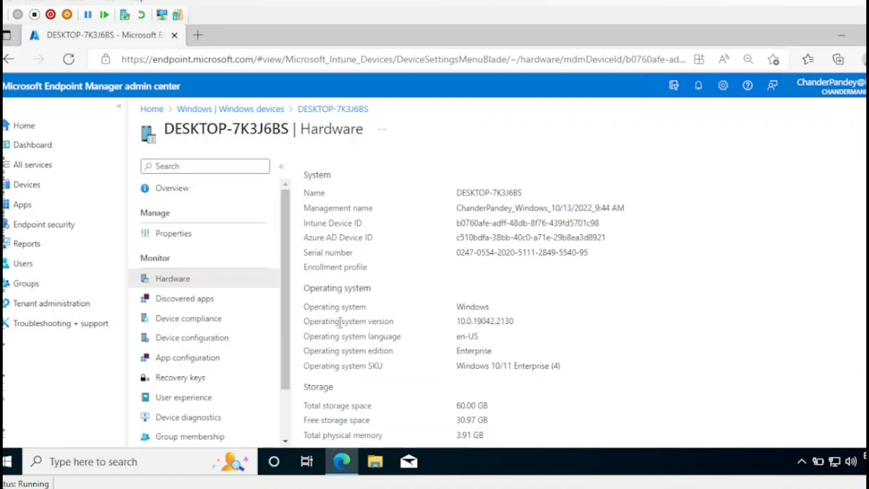
drag(456, 321, 517, 322)
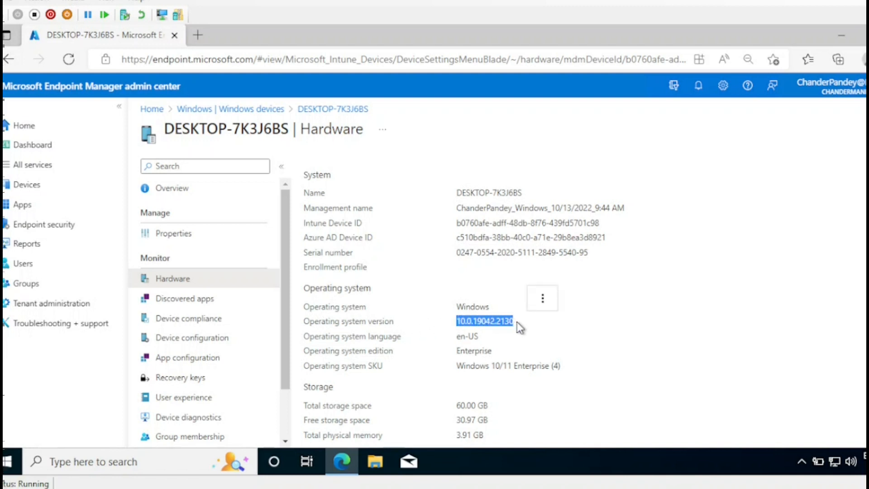